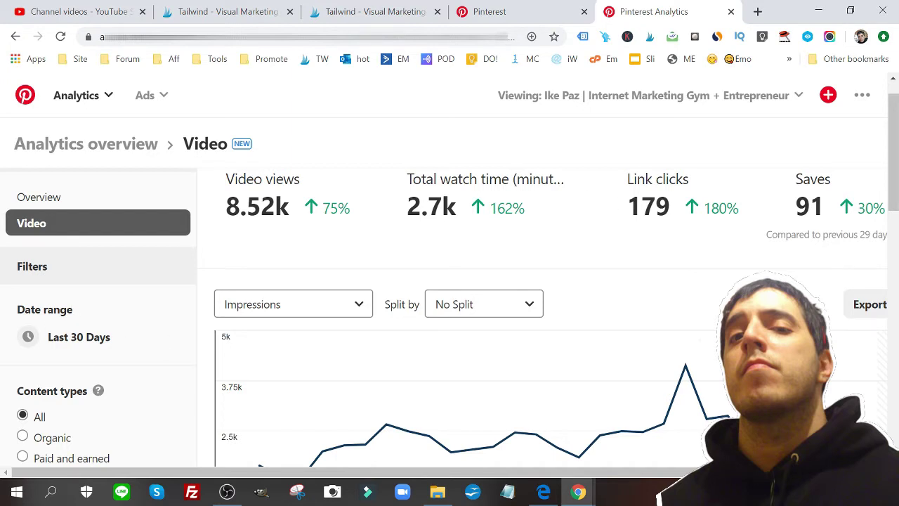
Step: Examine the link clicks figure and the other video performance metrics for the last 30 days
double_click(648, 206)
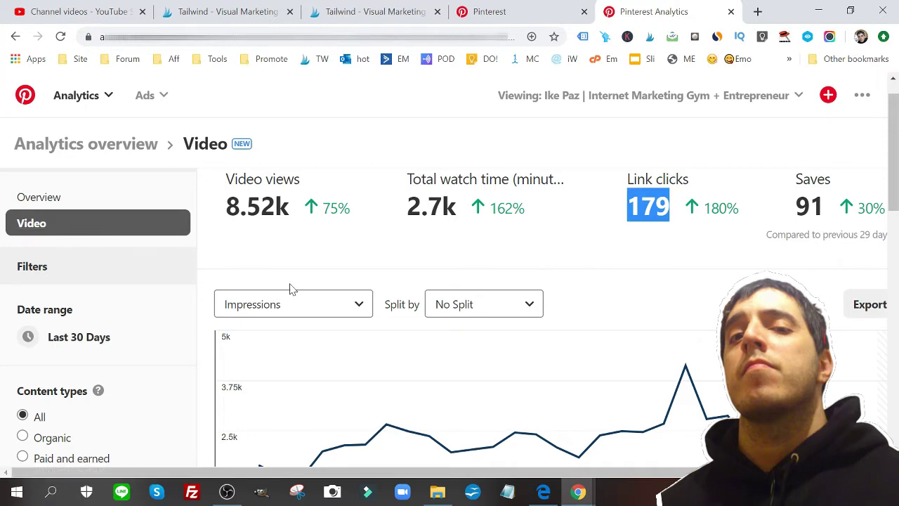
scroll(293, 288, up, 5)
scroll(293, 289, up, 5)
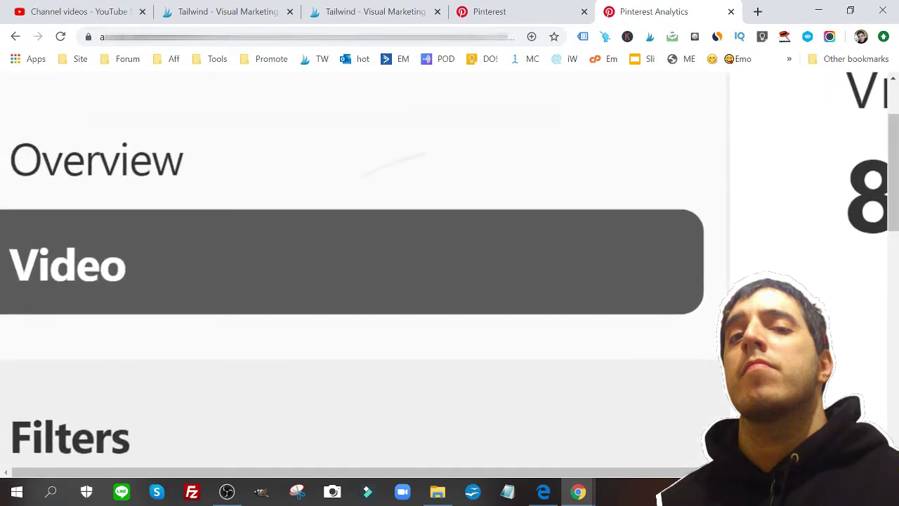
scroll(293, 288, down, 5)
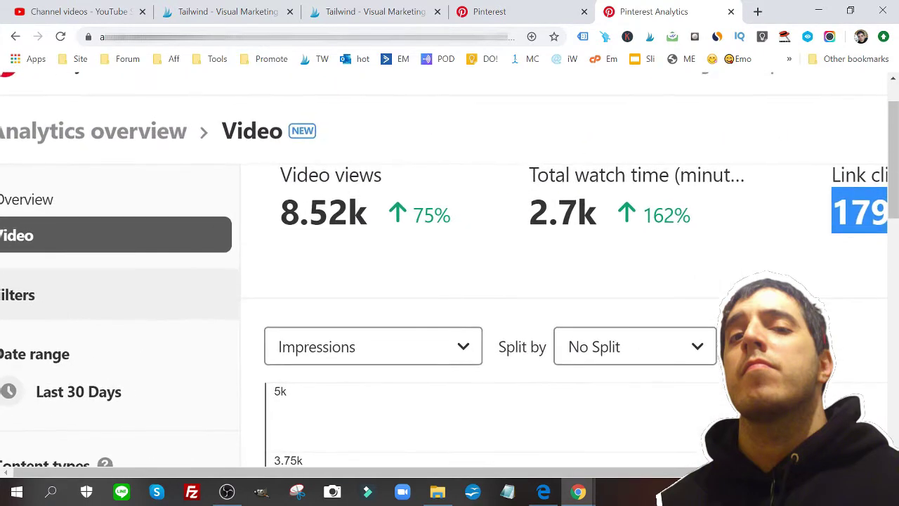
scroll(293, 289, down, 5)
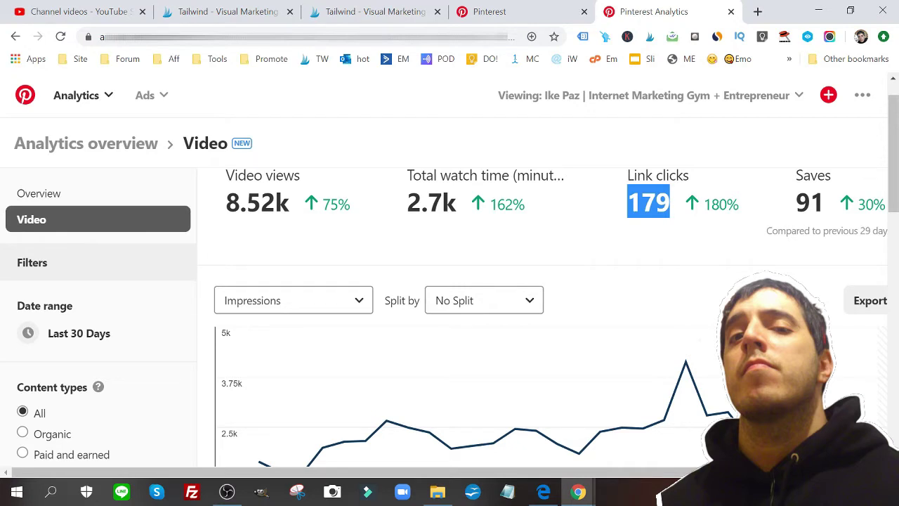
Step: Switch to the Pinterest profile page and filter its pins to show only videos
mouse_move(227, 491)
click(490, 11)
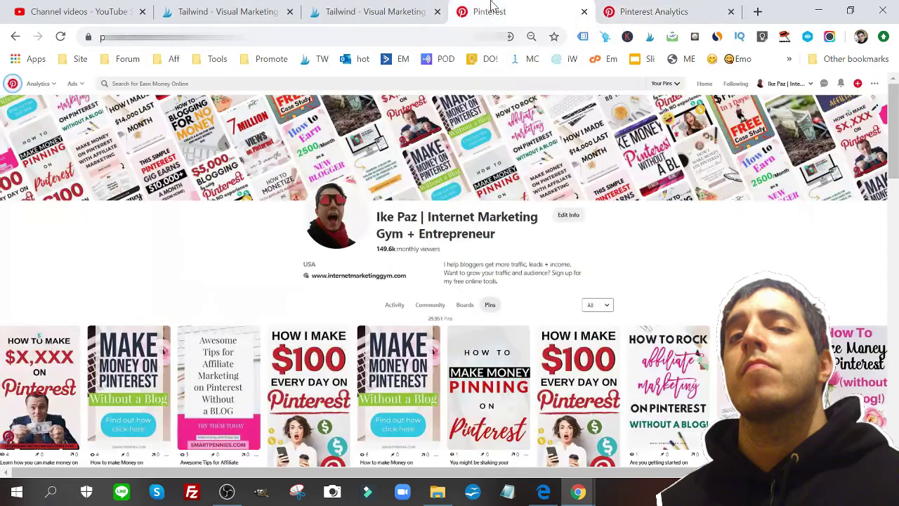
scroll(703, 276, down, 1)
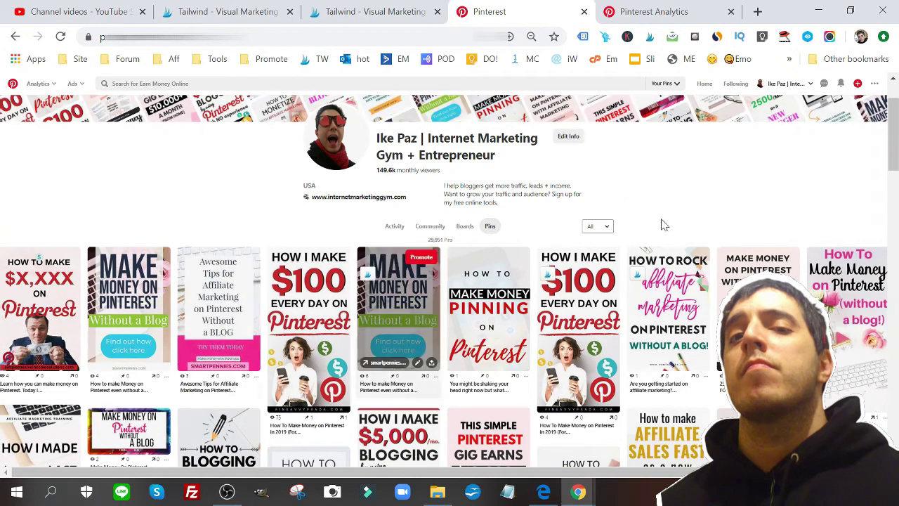
click(608, 227)
click(597, 270)
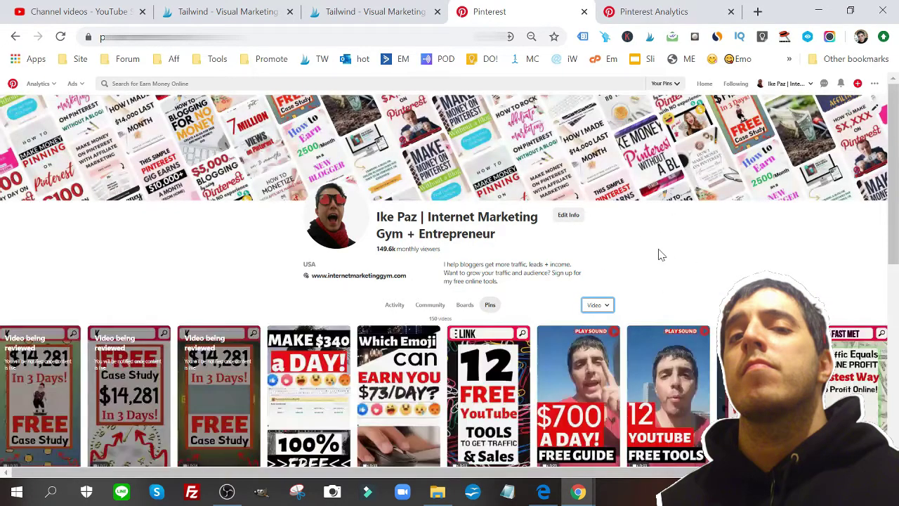
Step: Look through the profile's video pins, checking their cover designs, titles and view counts, and return to the profile header
scroll(659, 255, down, 2)
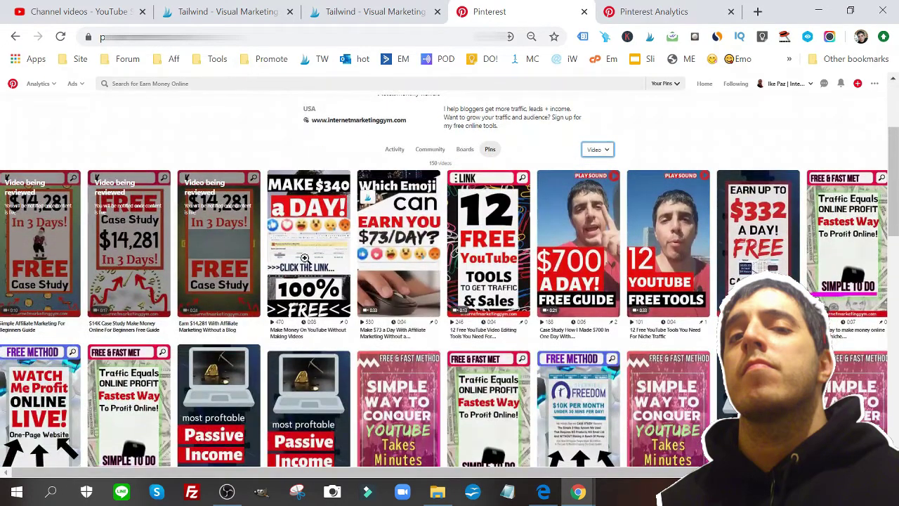
scroll(550, 297, down, 2)
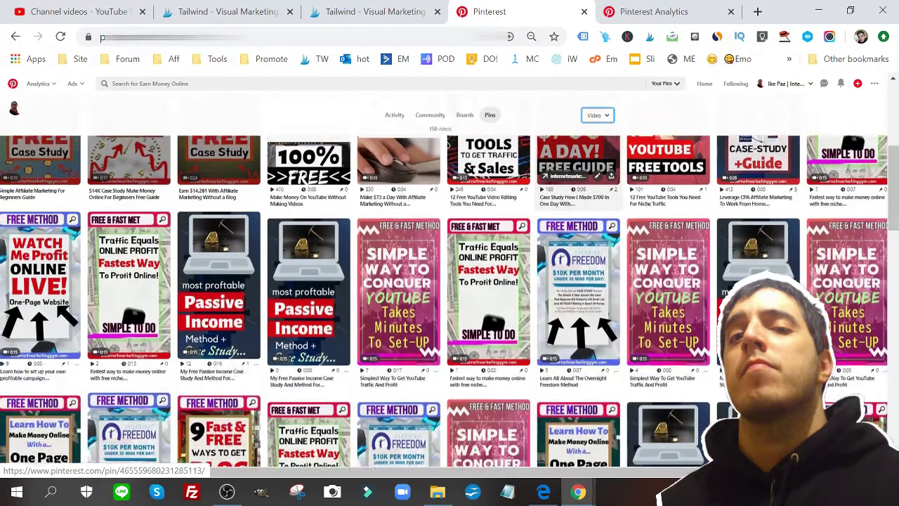
scroll(625, 338, down, 5)
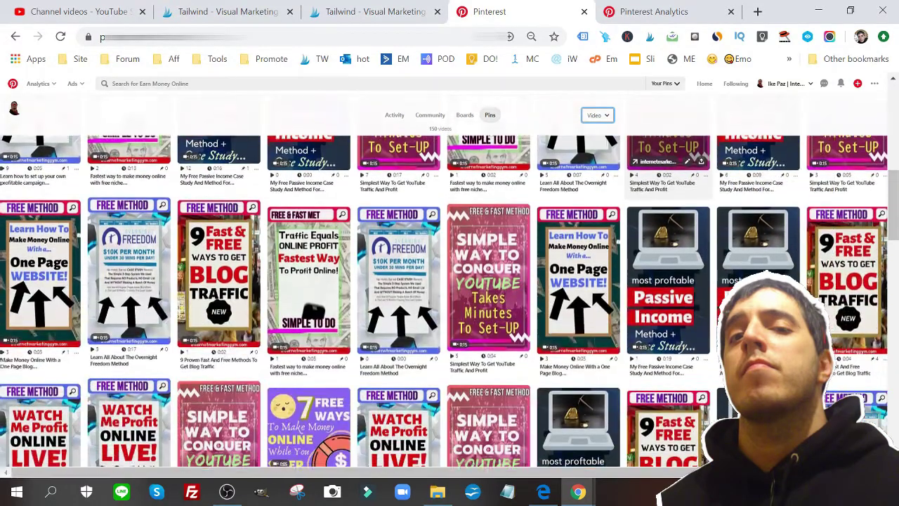
scroll(450, 301, up, 1)
scroll(450, 301, down, 4)
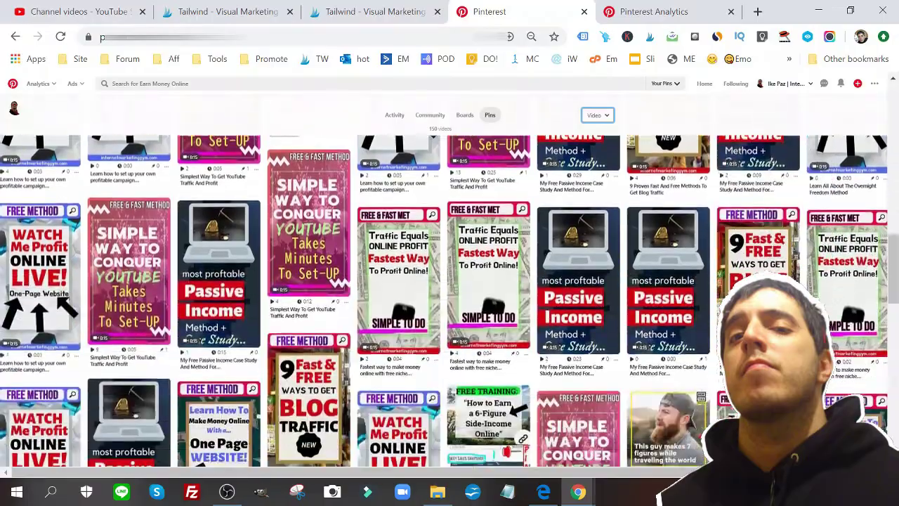
scroll(450, 301, up, 1)
scroll(515, 358, down, 3)
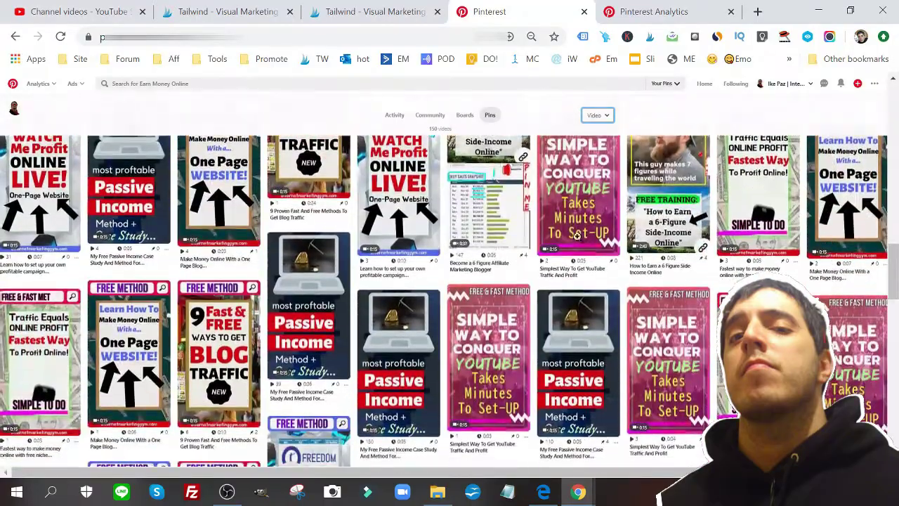
scroll(516, 357, down, 10)
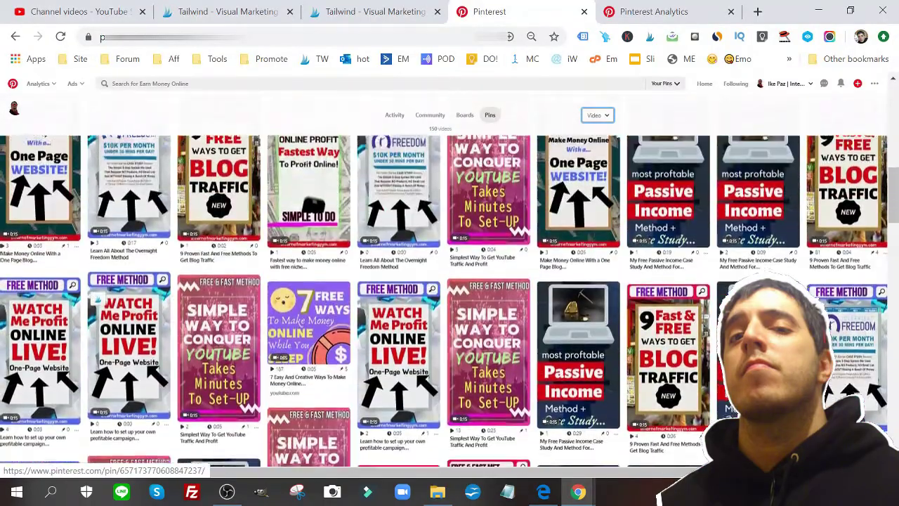
scroll(516, 358, up, 3)
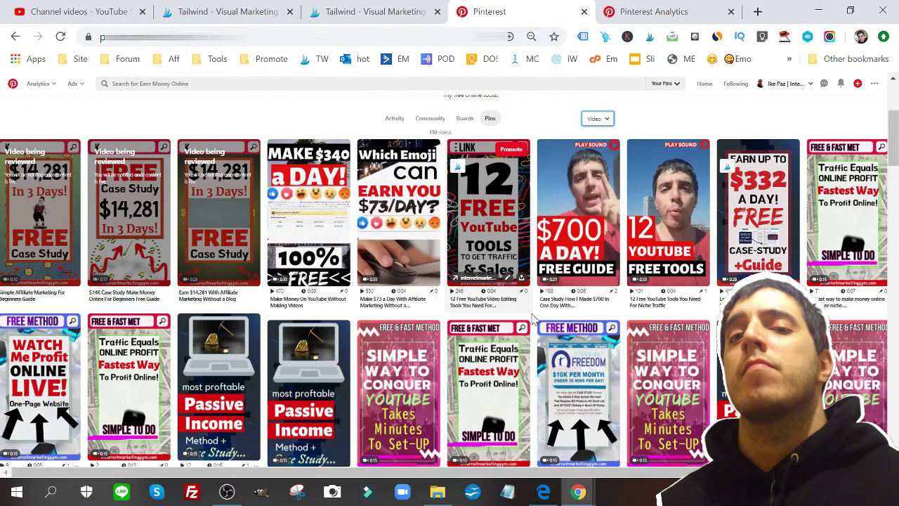
scroll(734, 132, up, 2)
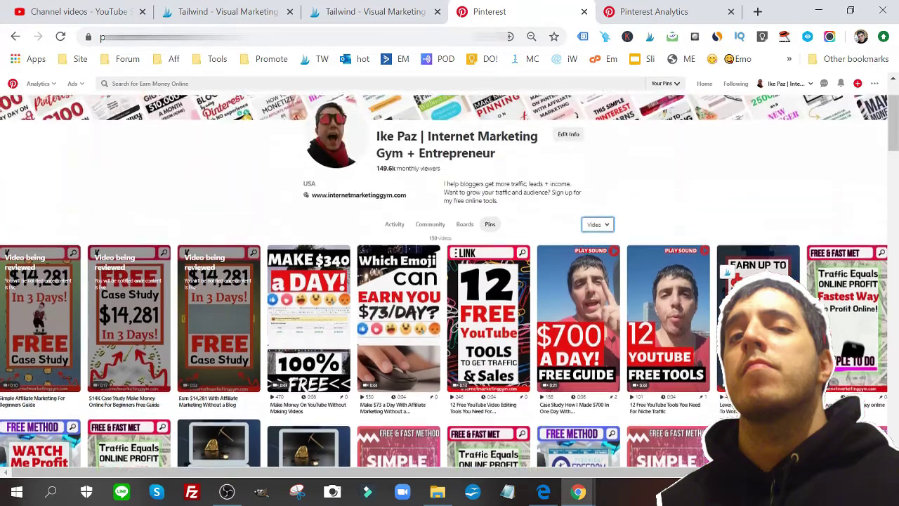
scroll(450, 281, up, 1)
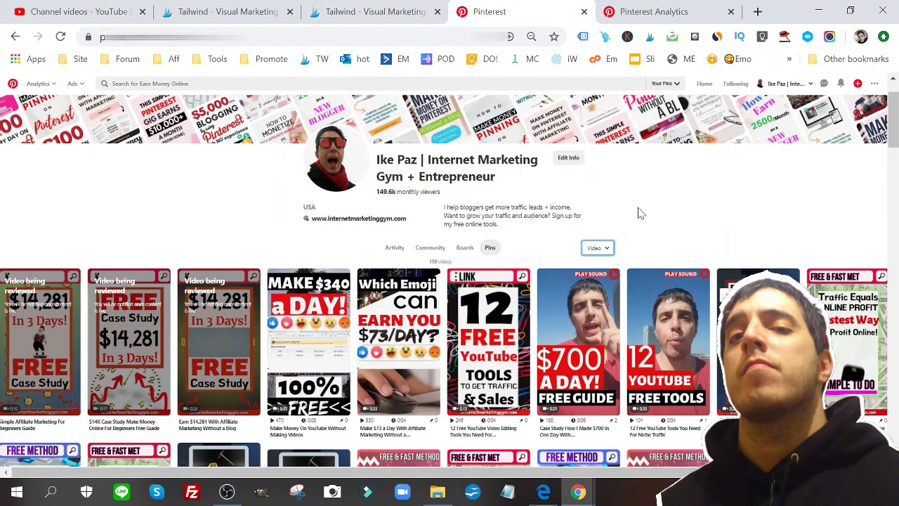
scroll(640, 212, up, 1)
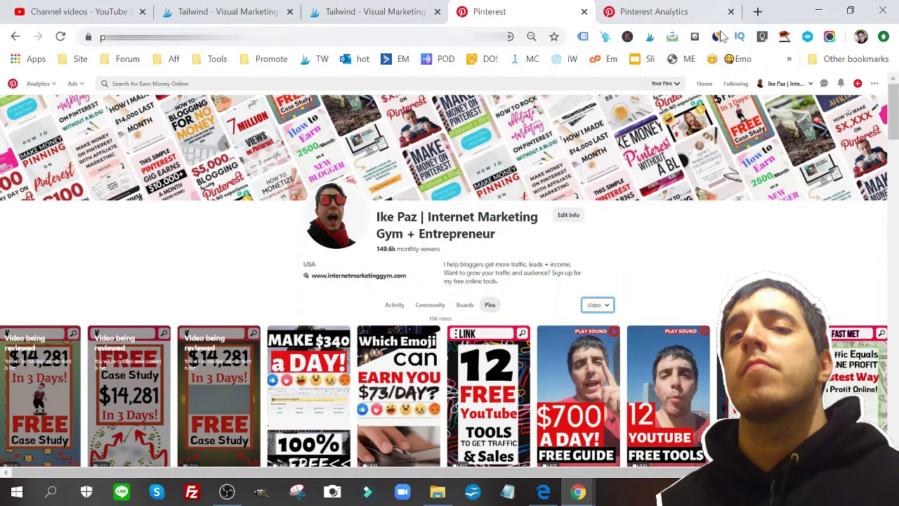
Step: Look up keyword suggestions for "keto recipes" with the Pinterest keyword search extension
click(784, 36)
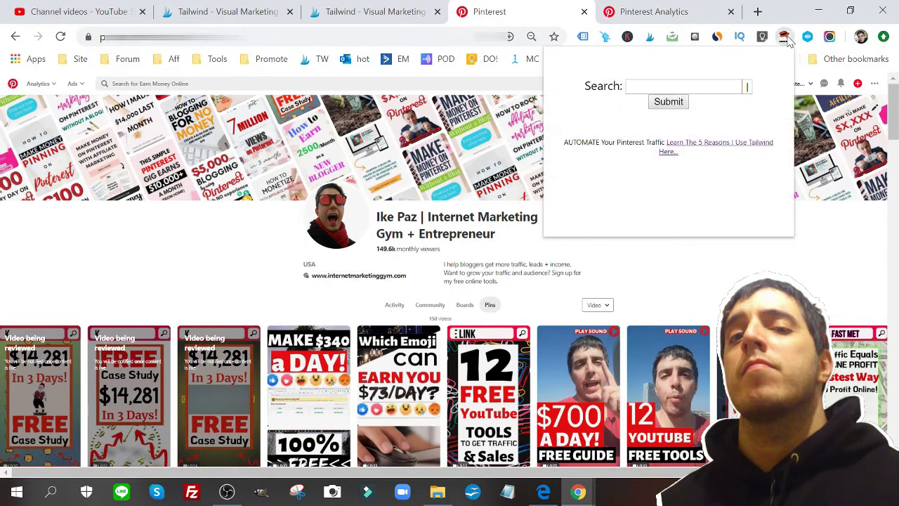
click(707, 87)
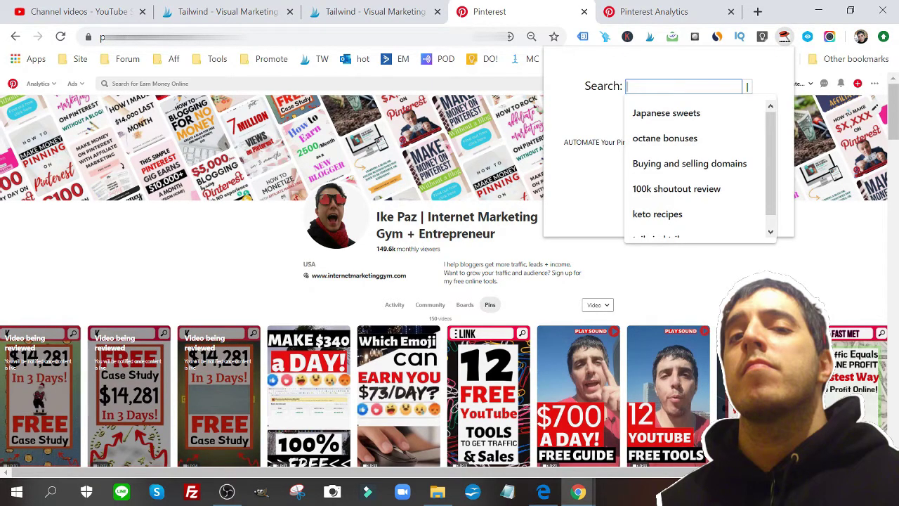
click(675, 209)
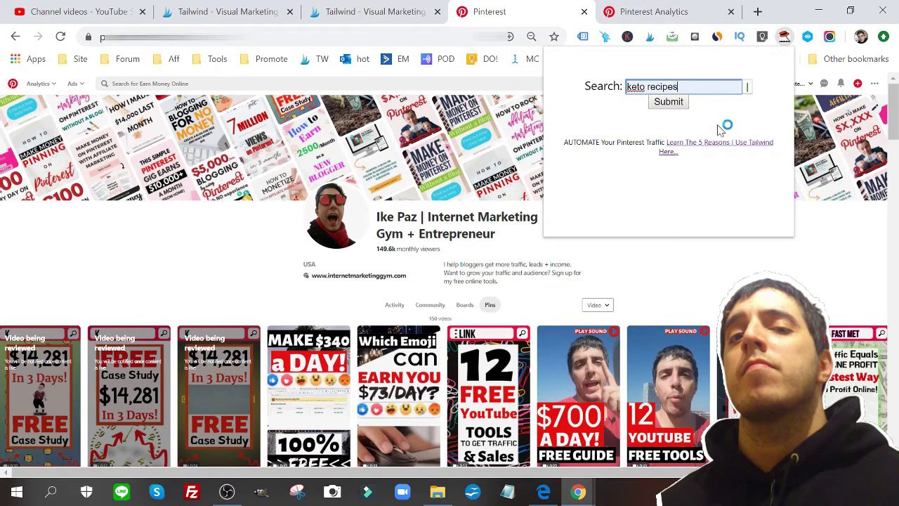
click(678, 102)
click(666, 105)
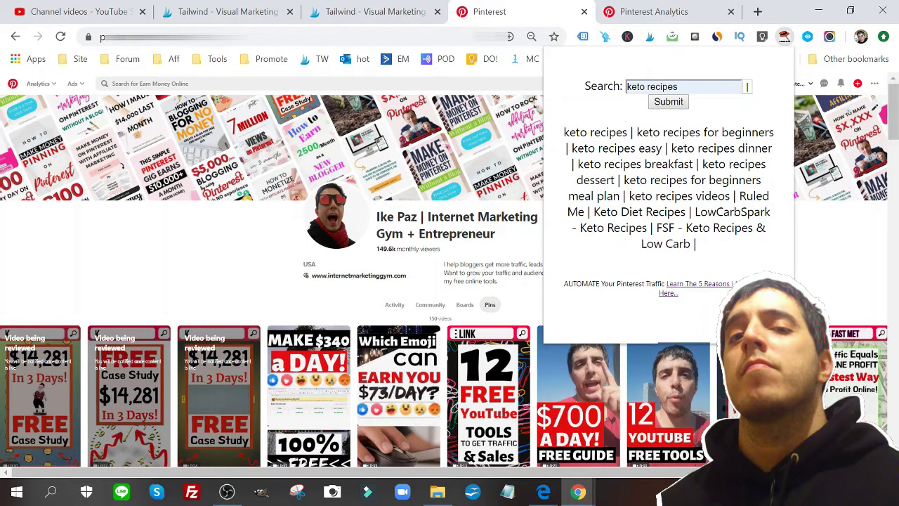
Step: Search Pinterest for "keto recipes", and bring up the autocomplete suggestions for "keto recipe"
click(303, 83)
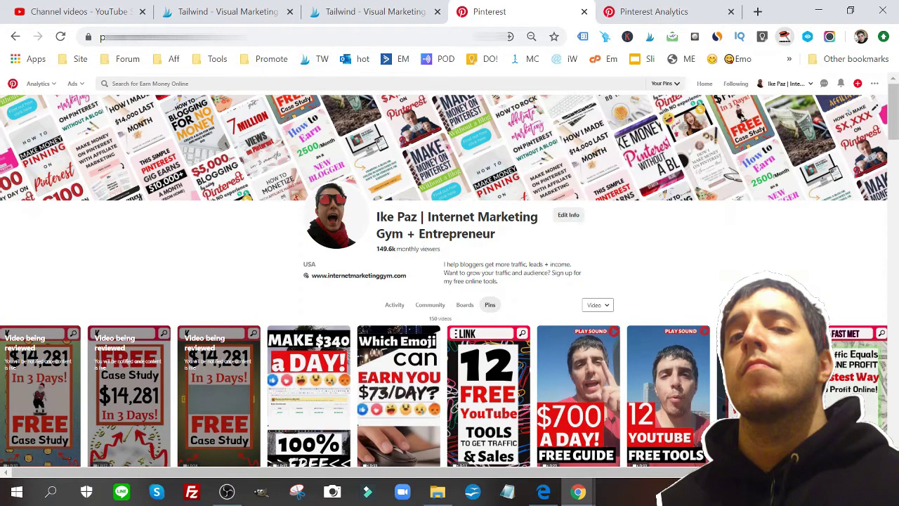
text(keto)
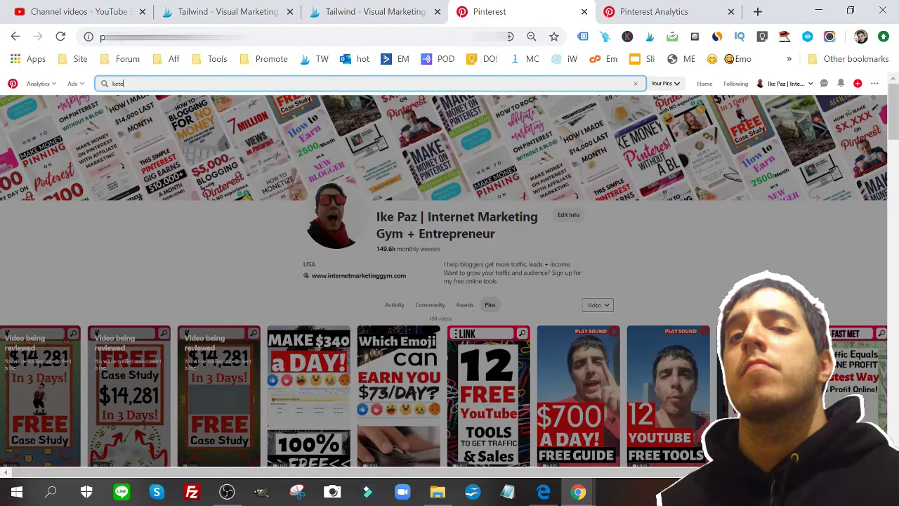
text( recipes)
key(Return)
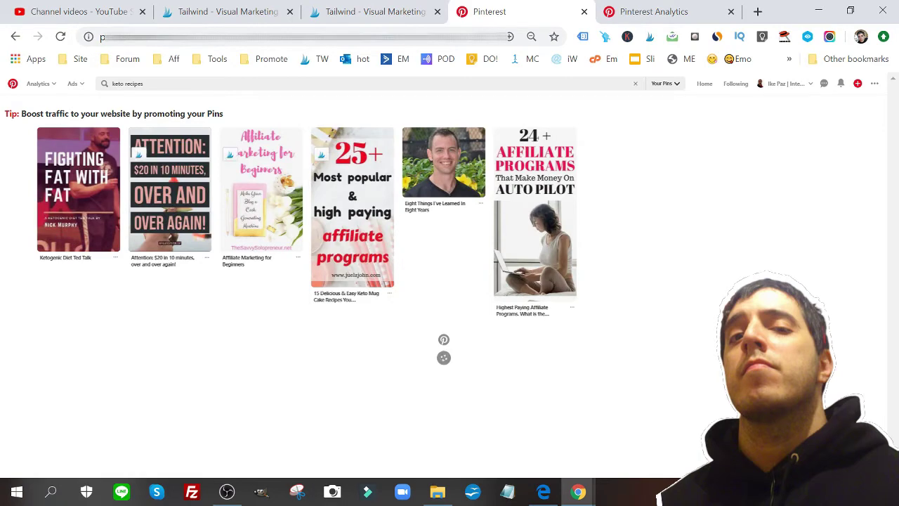
click(211, 84)
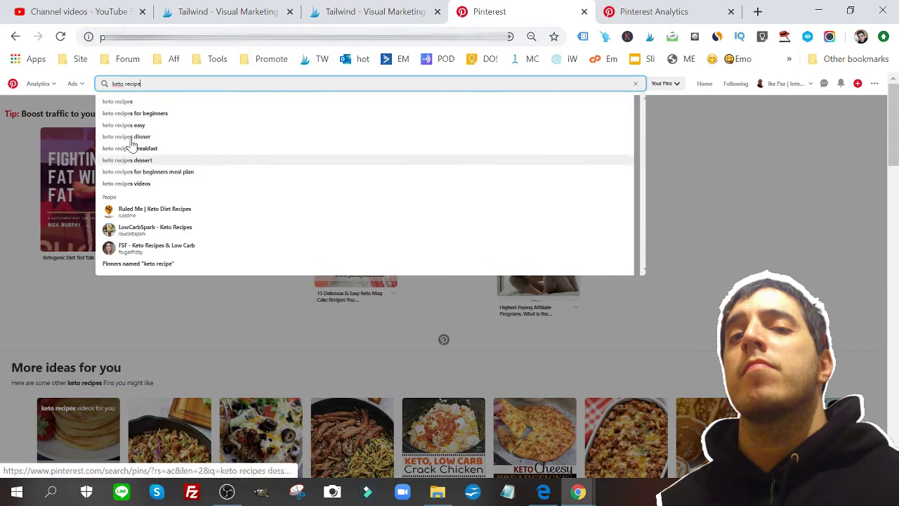
Step: Open a blank Notepad document and generate the "keto recipes" keyword suggestions again in the keyword search extension
click(507, 492)
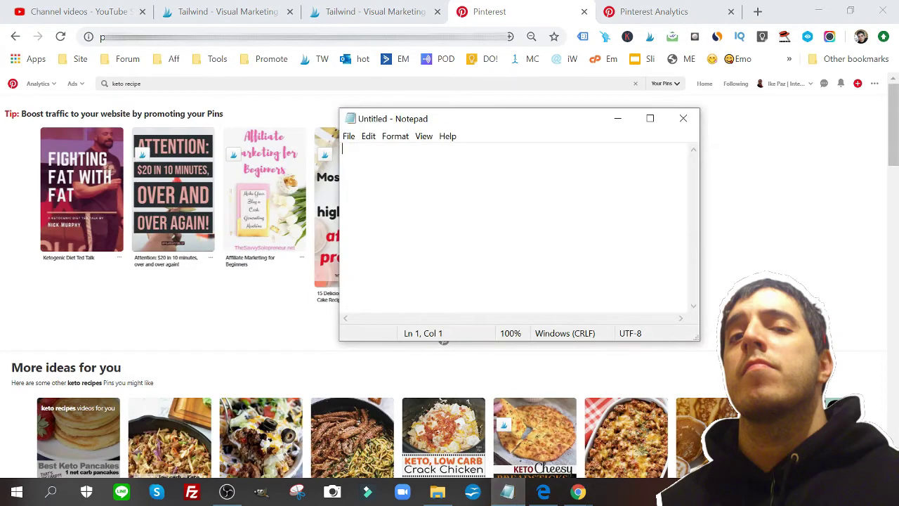
click(784, 36)
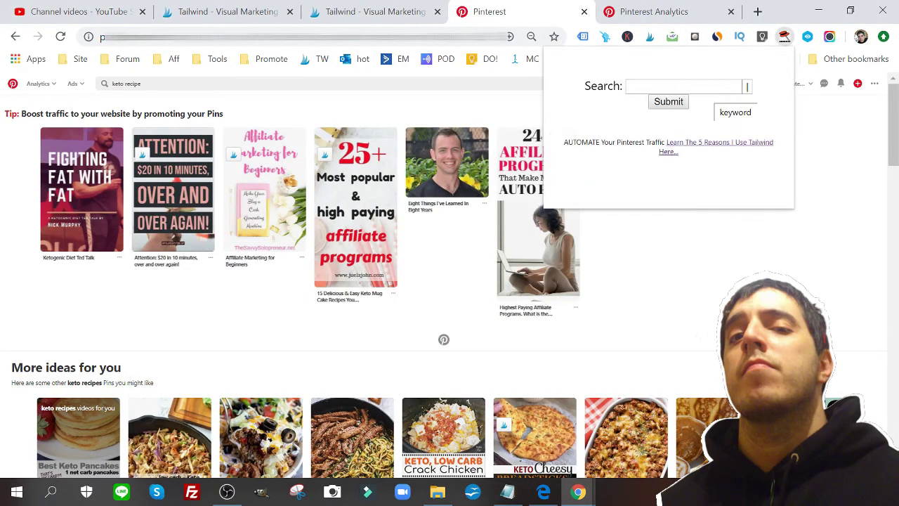
click(747, 86)
text(ke)
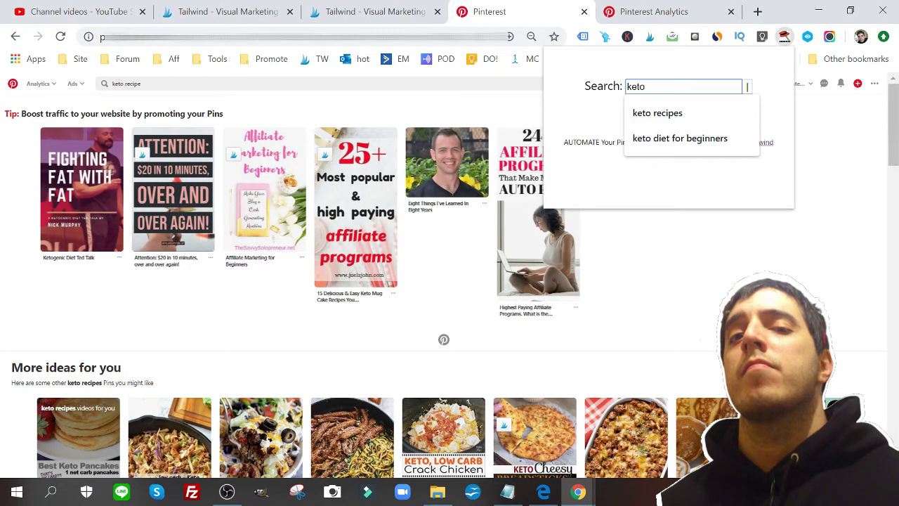
text(to)
key(Down)
key(Return)
click(669, 102)
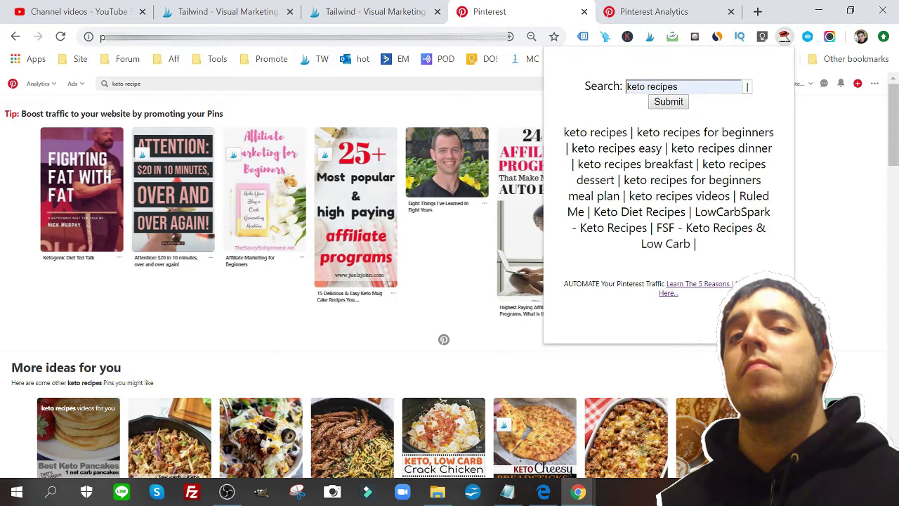
Step: Copy the suggestions from "keto recipes" through "keto recipes for beginners meal plan" into the Notepad document, and return to the Pinterest page
drag(564, 132, 620, 196)
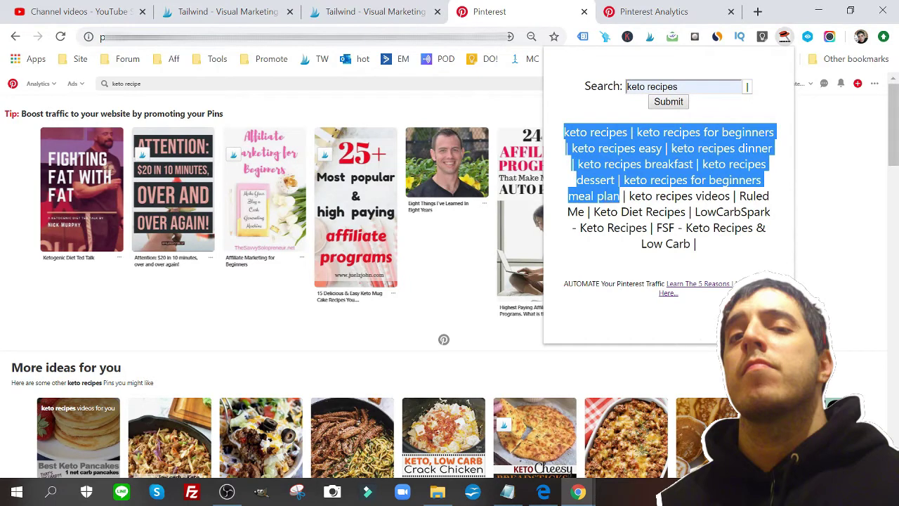
right_click(620, 196)
click(604, 202)
click(507, 491)
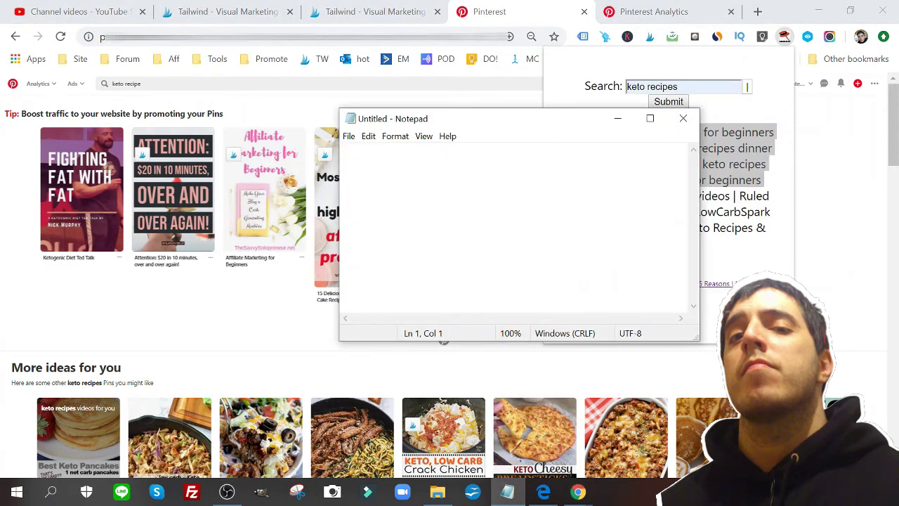
key(ctrl+v)
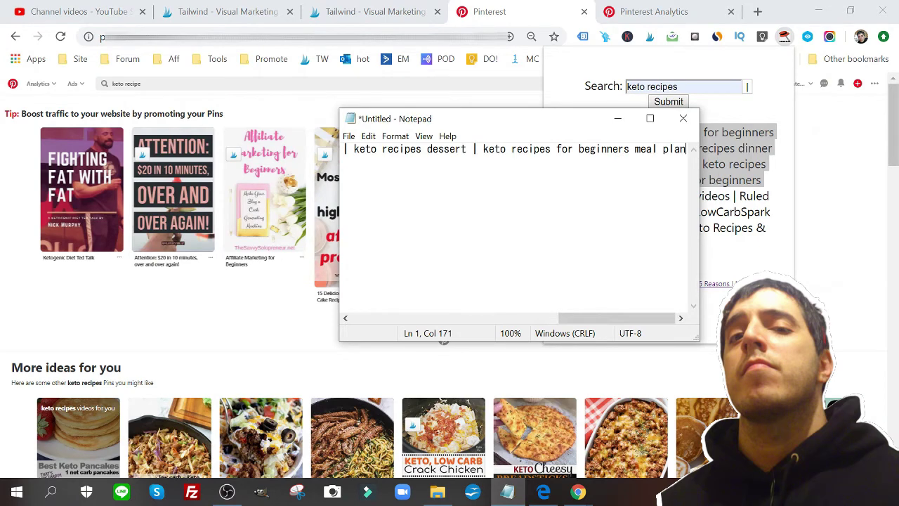
drag(584, 318, 432, 318)
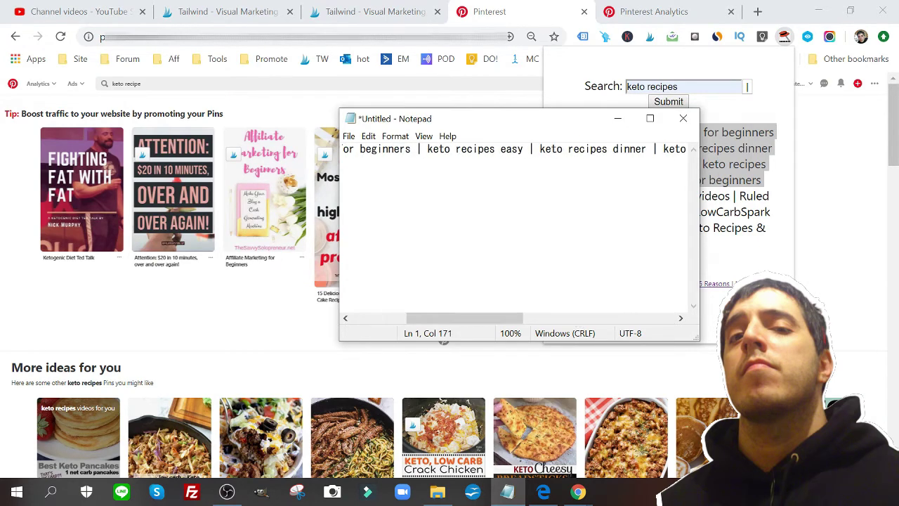
click(291, 106)
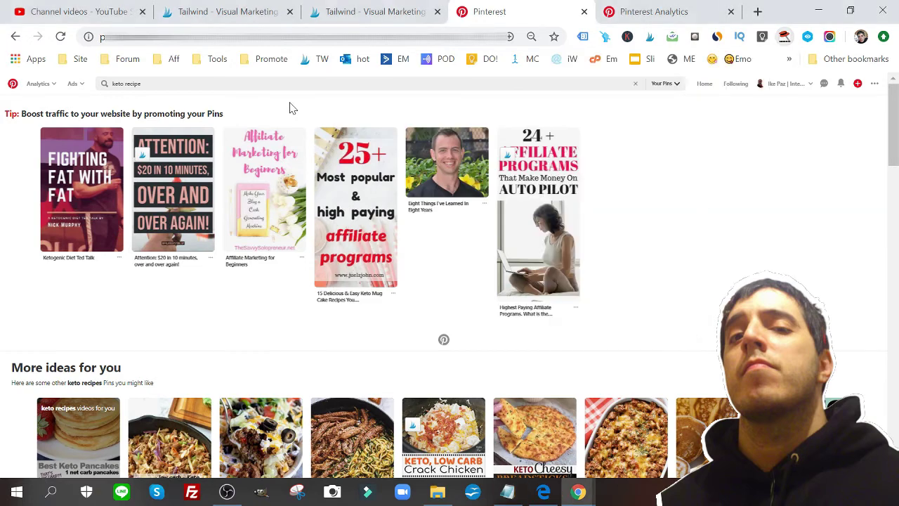
click(785, 37)
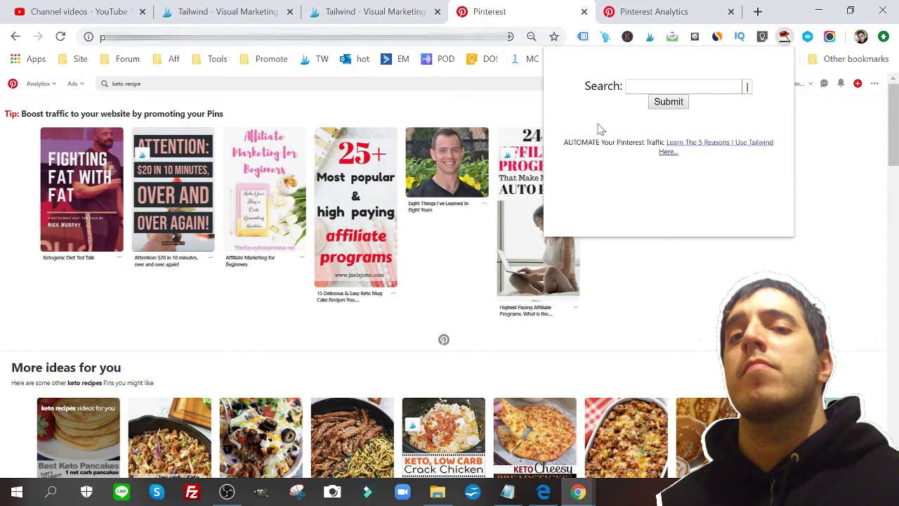
click(373, 104)
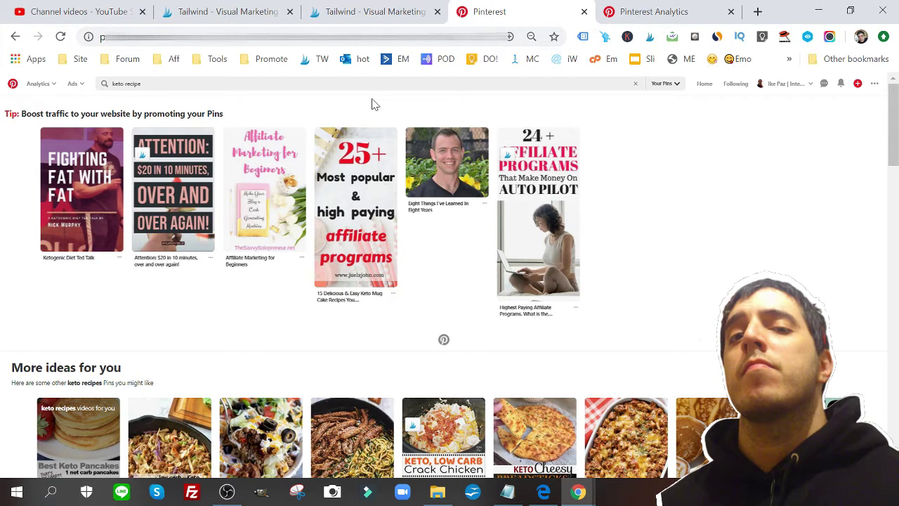
Step: Switch to the Tailwind dashboard and open the scheduled pins in the Publisher
click(372, 12)
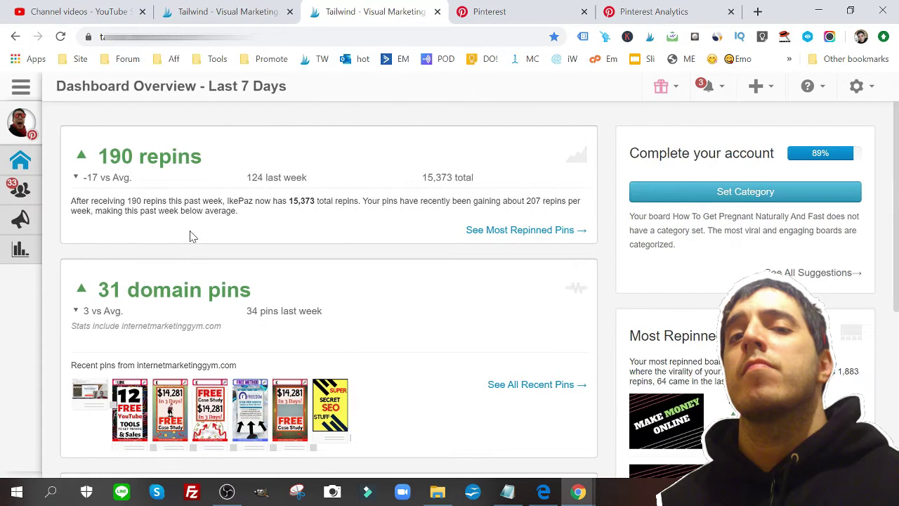
click(115, 223)
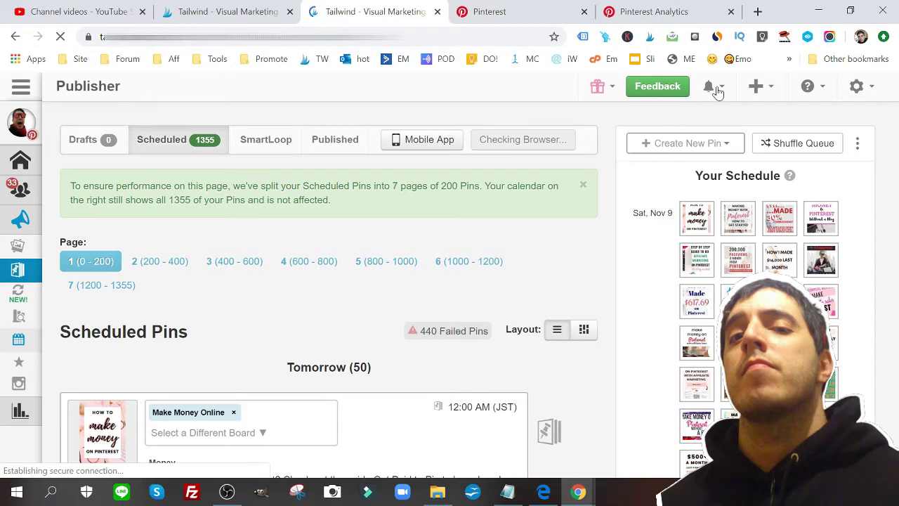
Step: Go to Tailwind Tribes and check the pending member requests for Internet Marketing Super Friends
key(ctrl+shift+Tab)
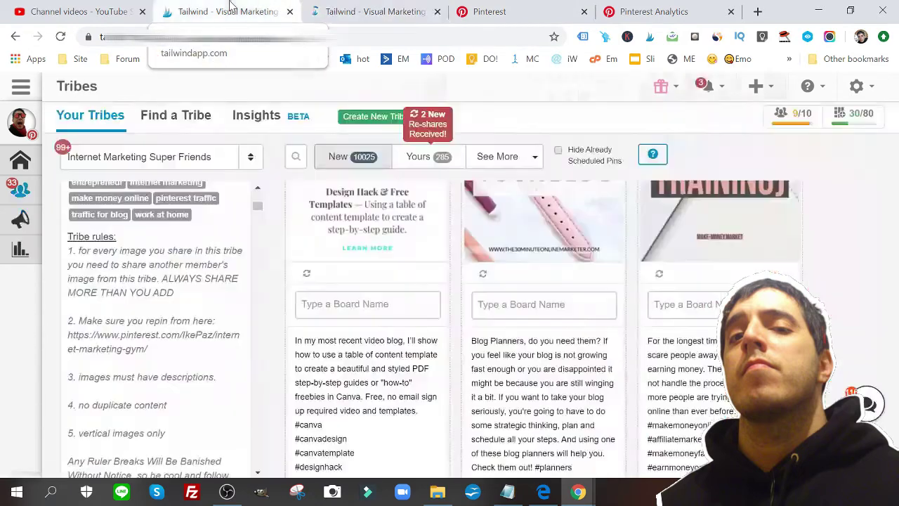
click(713, 95)
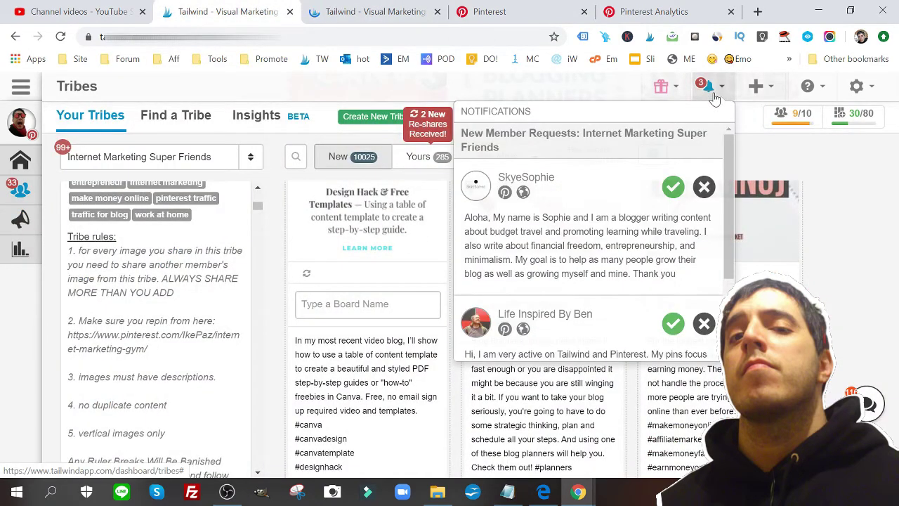
click(122, 218)
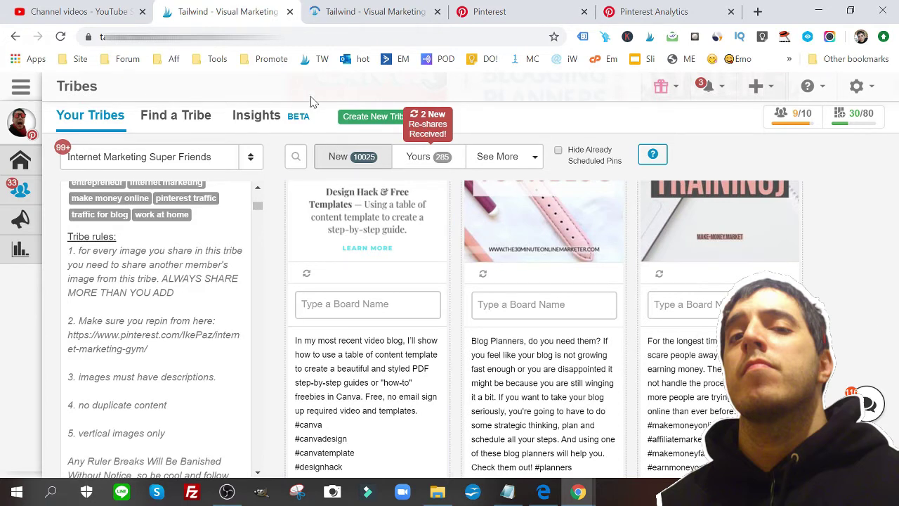
Step: View the Internet Marketing Super Friends tribe's newest pins and description, and bring up the list of joined tribes
scroll(813, 225, up, 2)
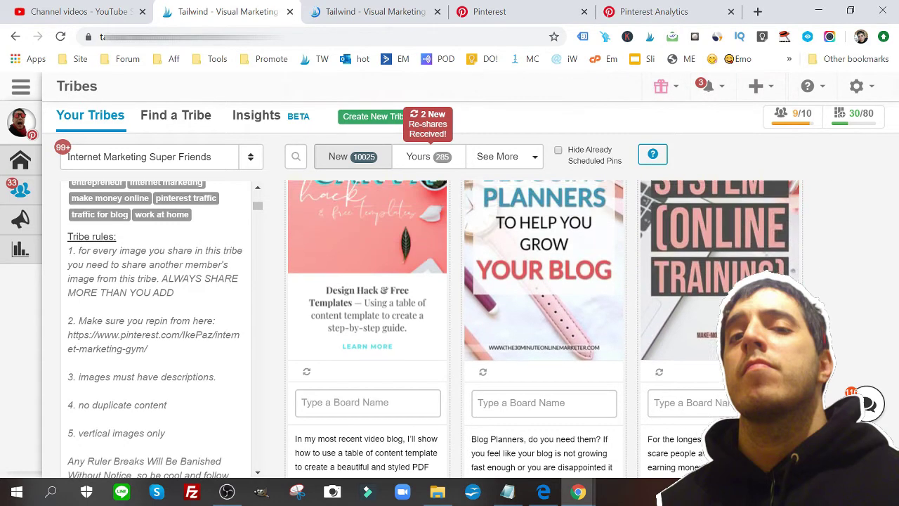
scroll(541, 324, up, 2)
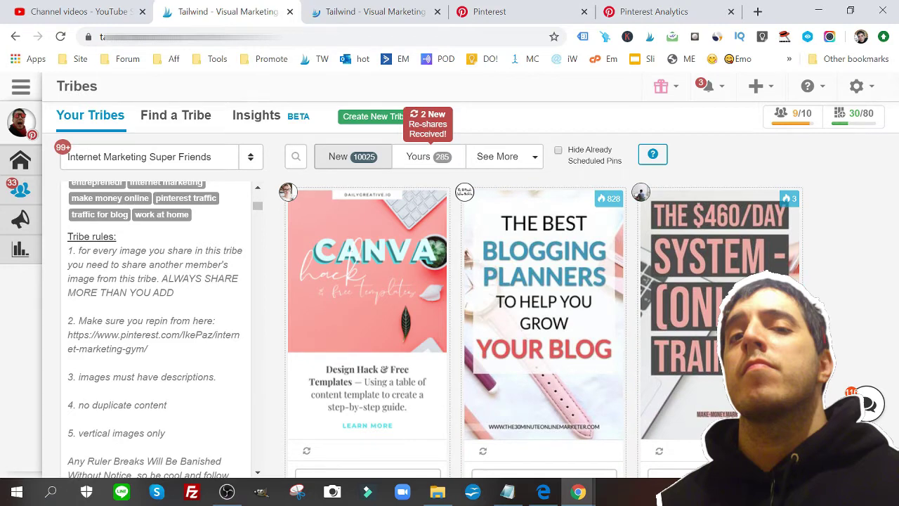
scroll(161, 327, up, 5)
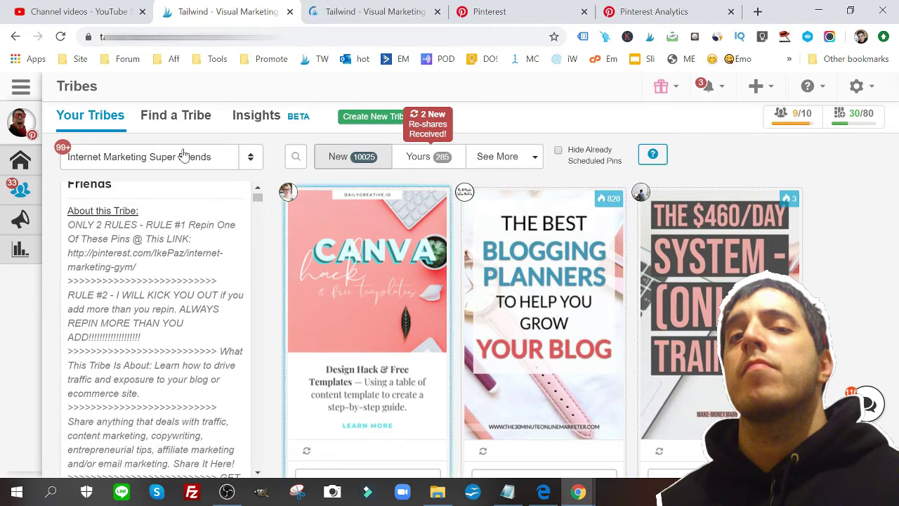
click(248, 158)
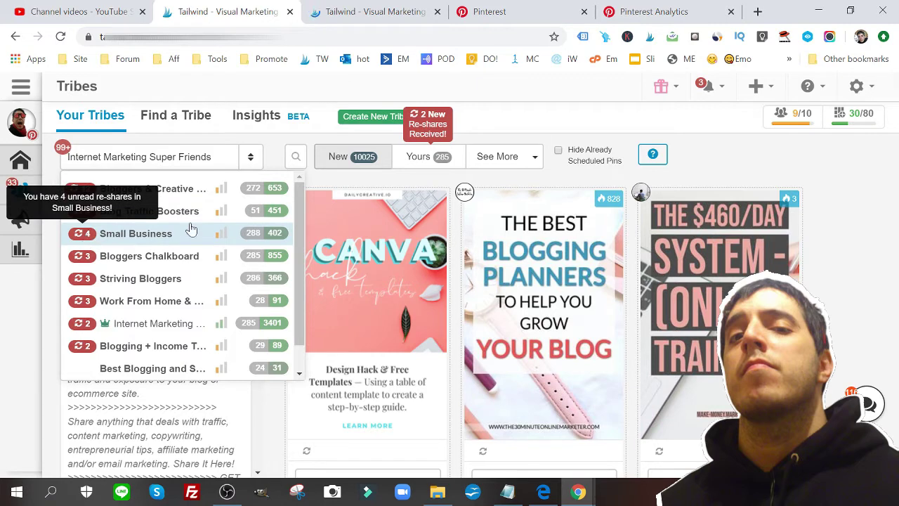
Step: Return to Pinterest, open the account's own profile from the home feed, and show the type filter options for its pins
click(495, 13)
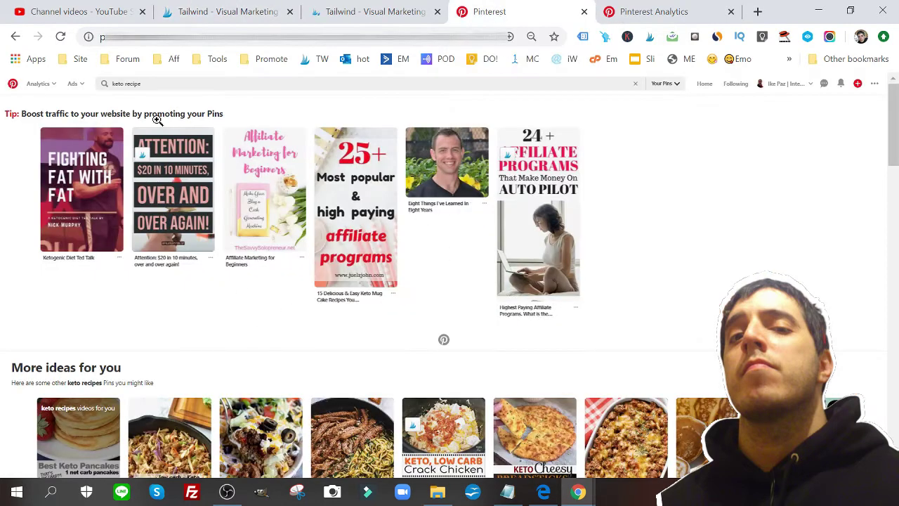
click(12, 85)
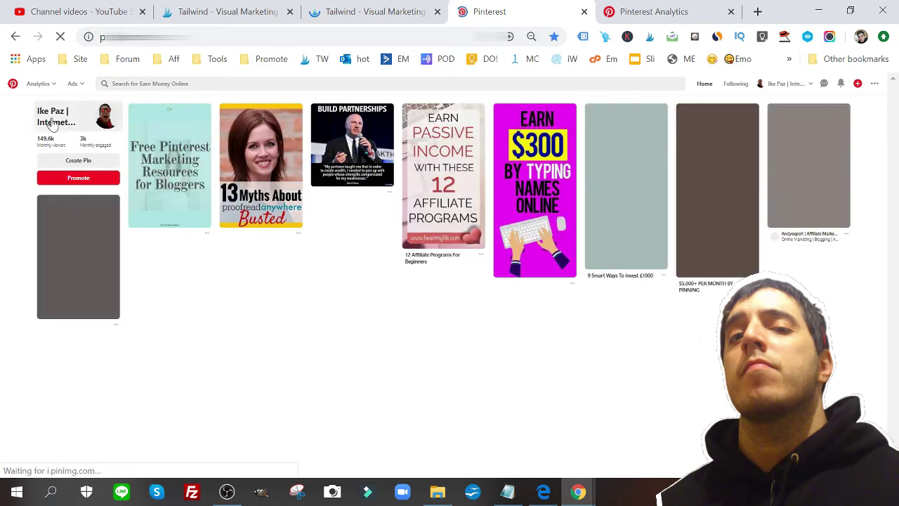
click(53, 123)
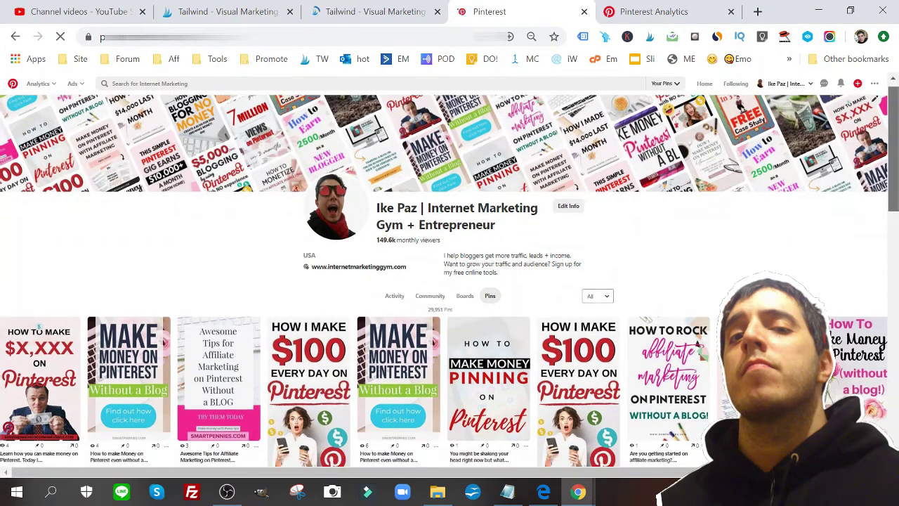
scroll(450, 274, down, 1)
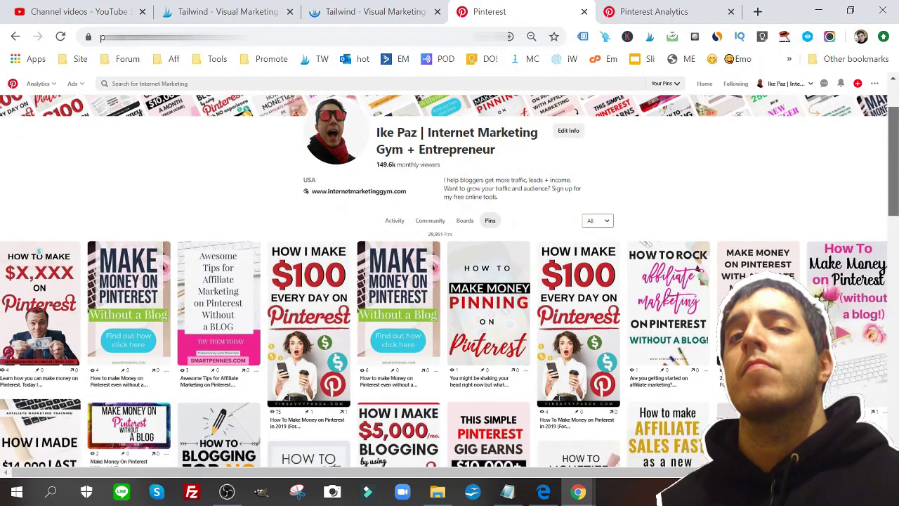
scroll(450, 282, down, 1)
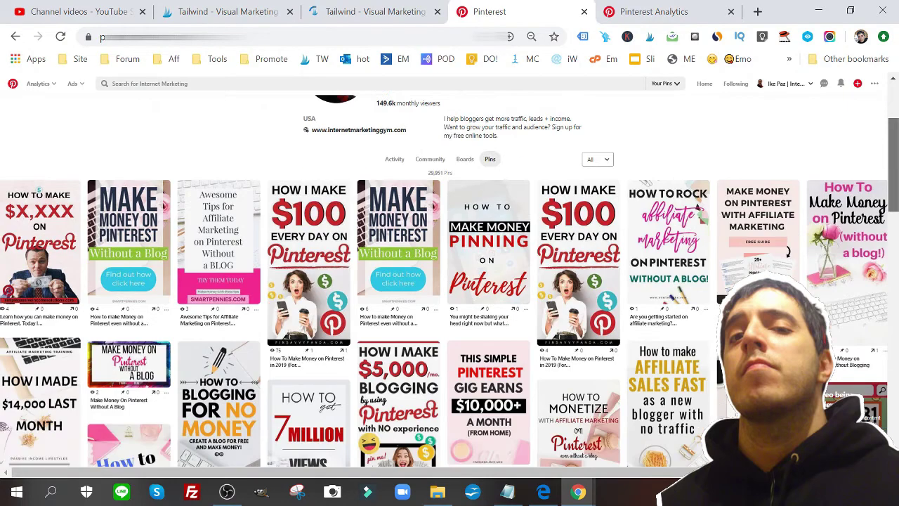
scroll(554, 291, up, 1)
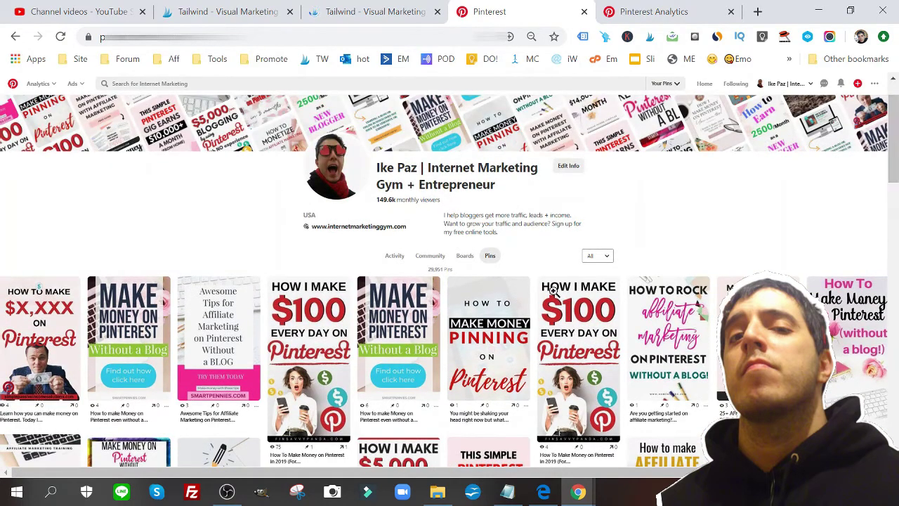
click(598, 263)
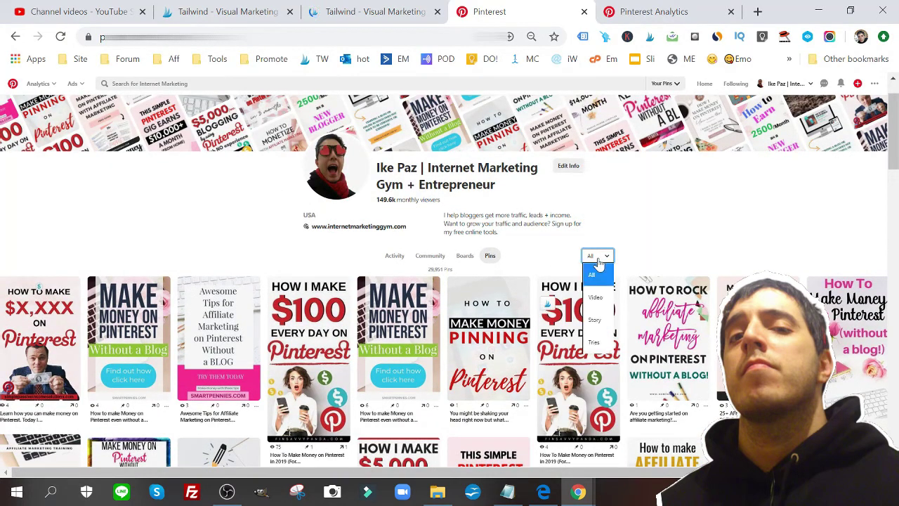
Step: Look through the profile's pins for the video pins placed among the image pins
click(466, 257)
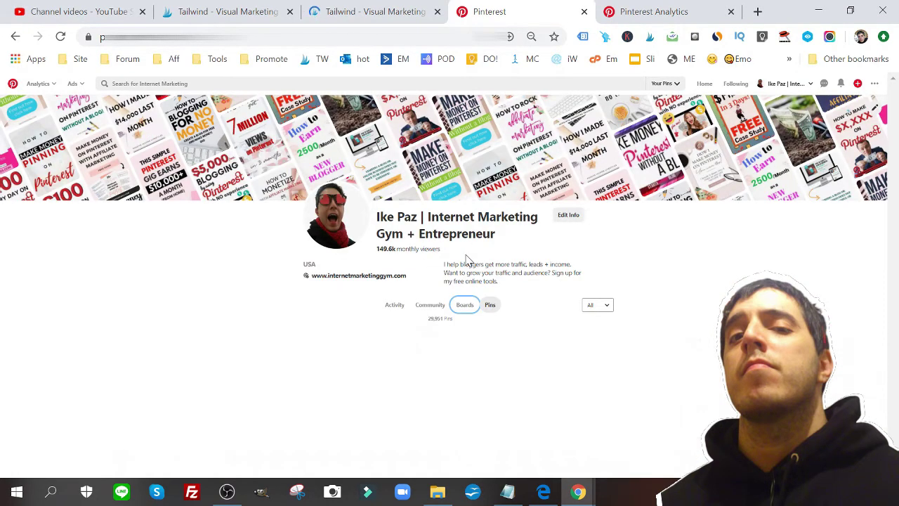
scroll(467, 260, down, 5)
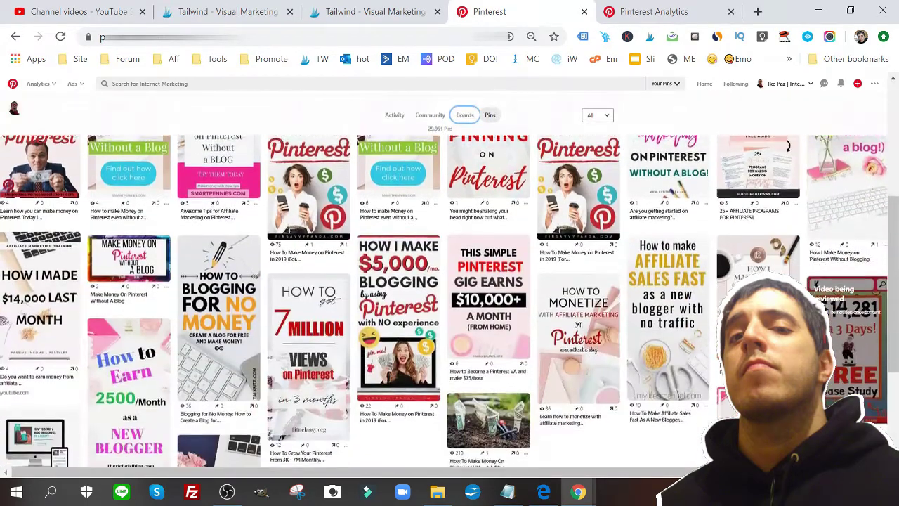
scroll(450, 295, down, 8)
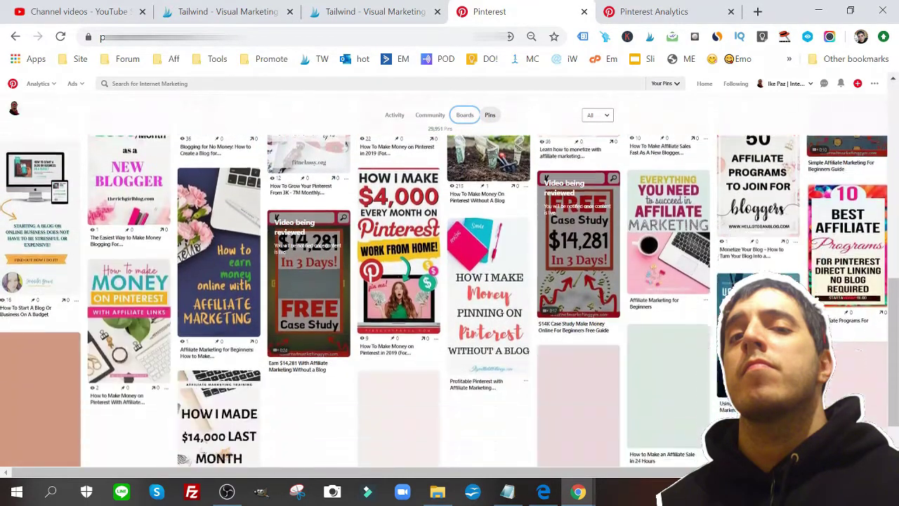
scroll(582, 225, up, 1)
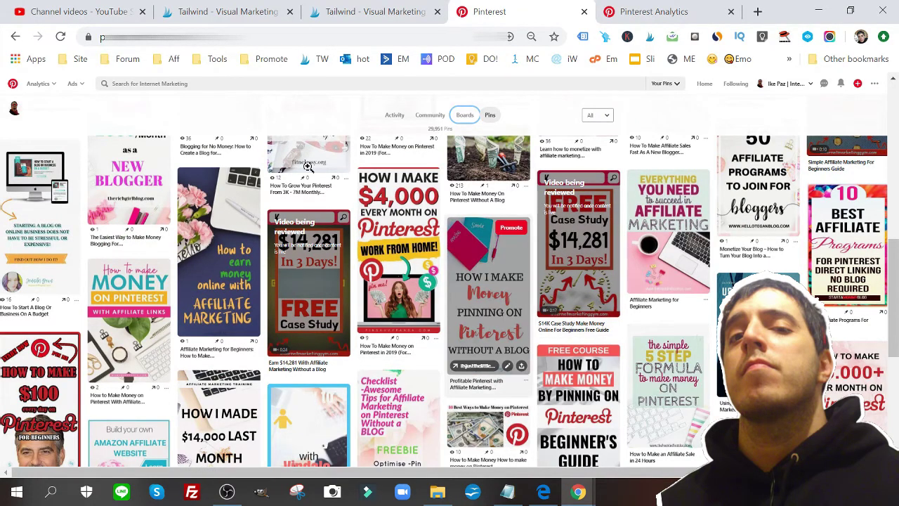
Step: Return to Tailwind Tribes and review the Internet Marketing Super Friends tribe's shared pins, description, rules and member list
click(211, 8)
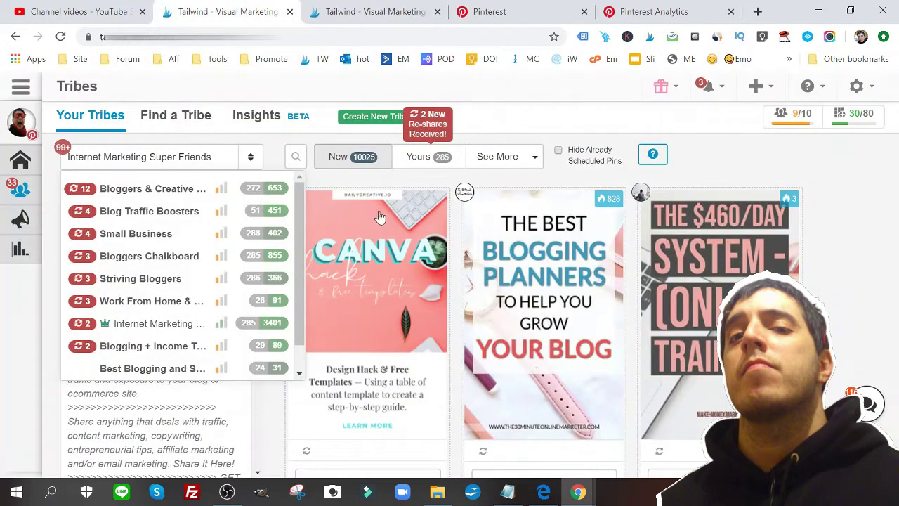
click(858, 179)
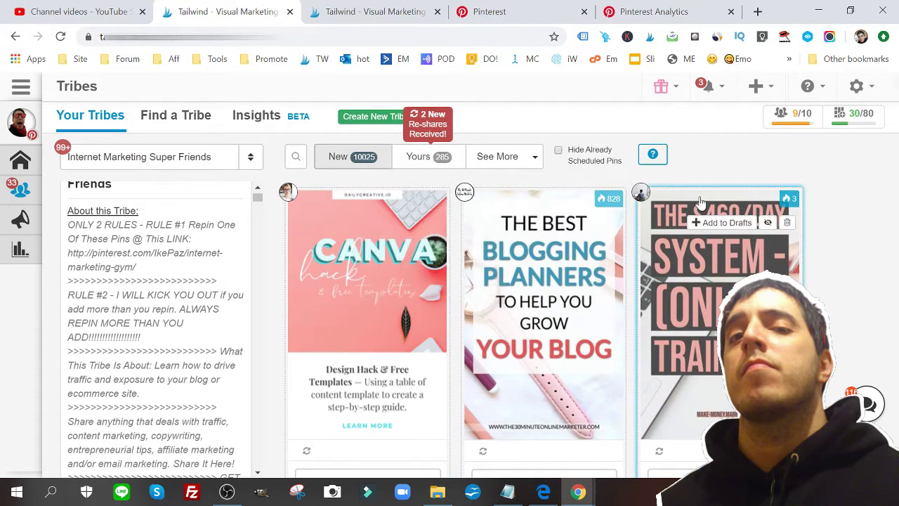
scroll(717, 316, down, 5)
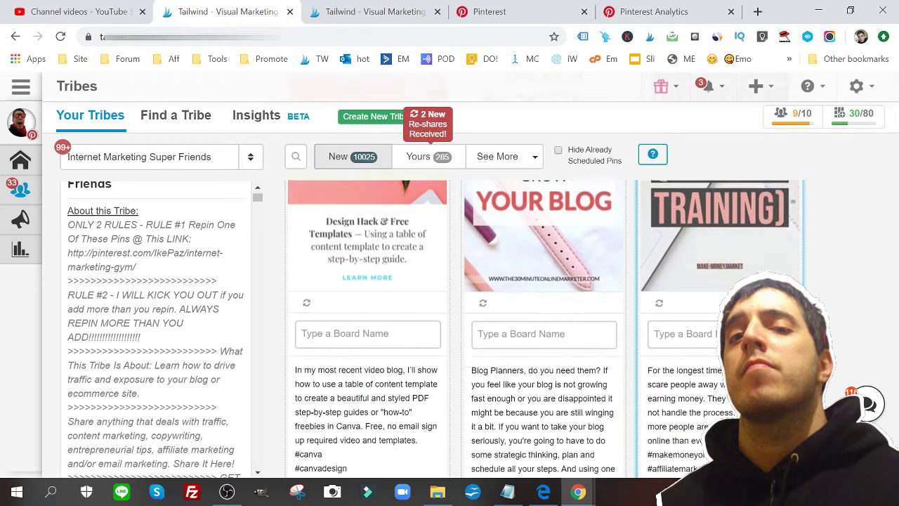
scroll(156, 328, up, 2)
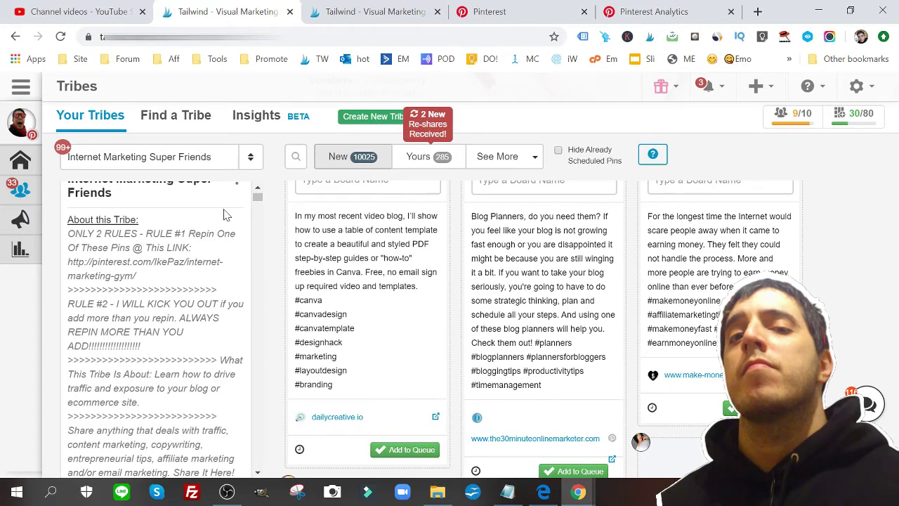
scroll(542, 328, down, 7)
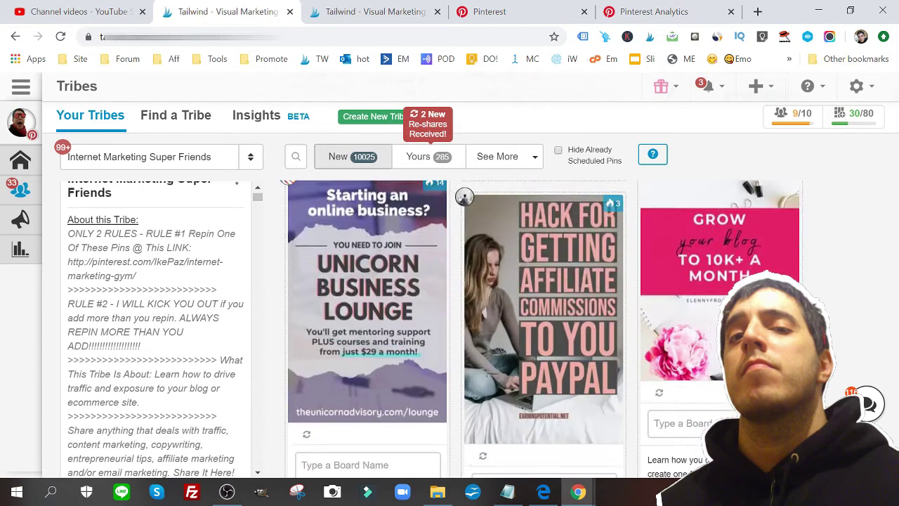
scroll(156, 327, down, 5)
scroll(543, 327, down, 1)
scroll(499, 342, down, 4)
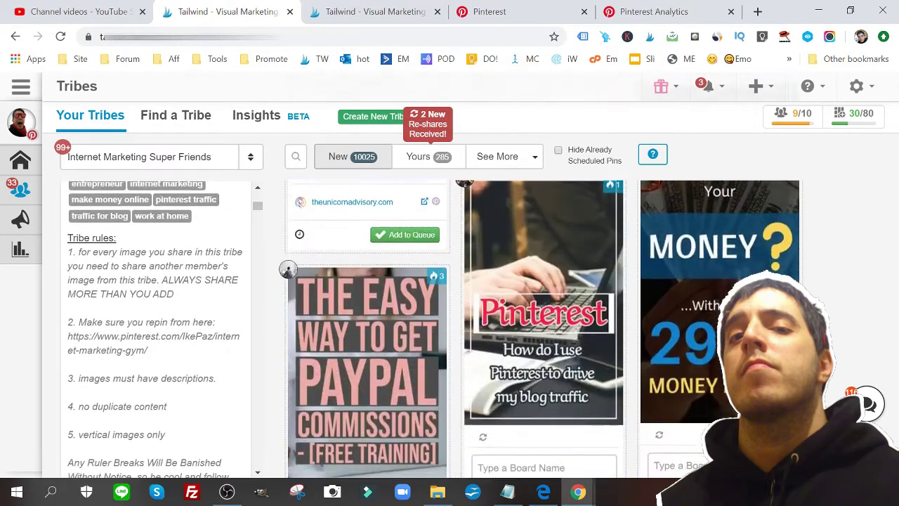
scroll(156, 328, down, 6)
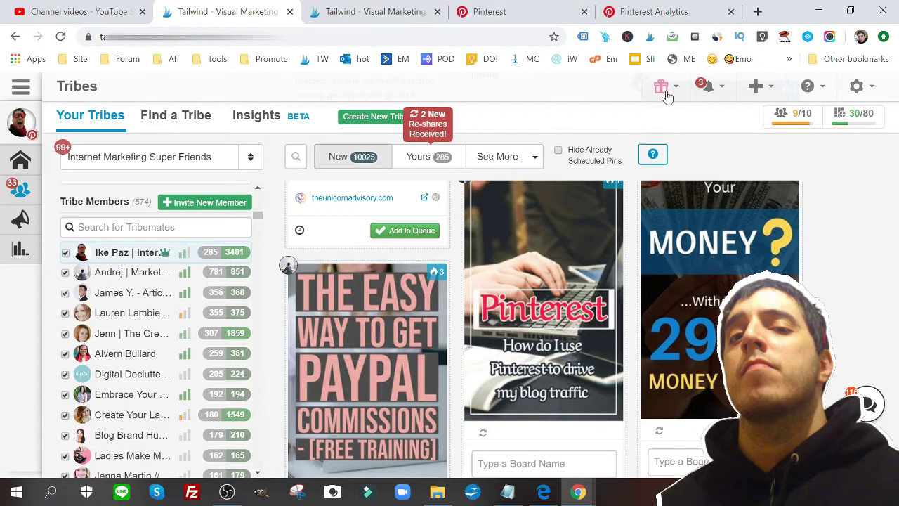
Step: Approve the first member requests for Internet Marketing Super Friends and decline the one from "Make Money Online | Side Income | Earn from Home"
click(708, 85)
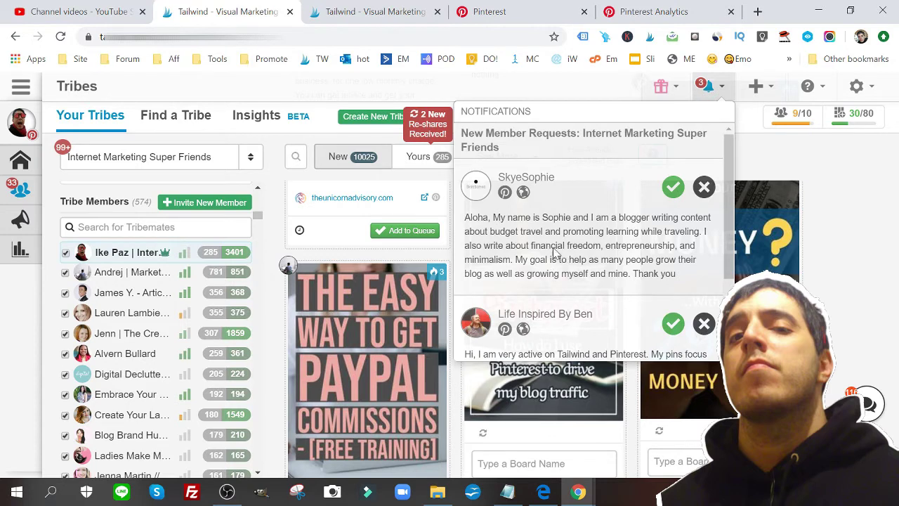
click(671, 187)
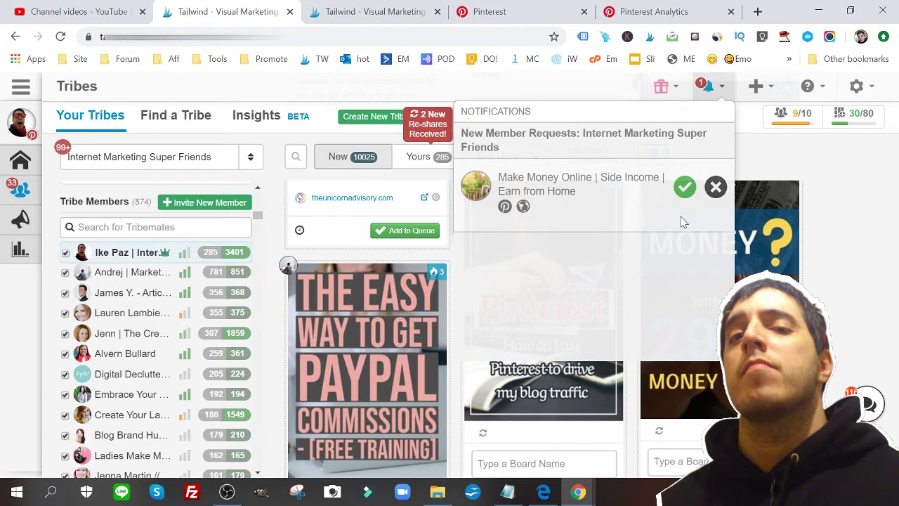
click(717, 187)
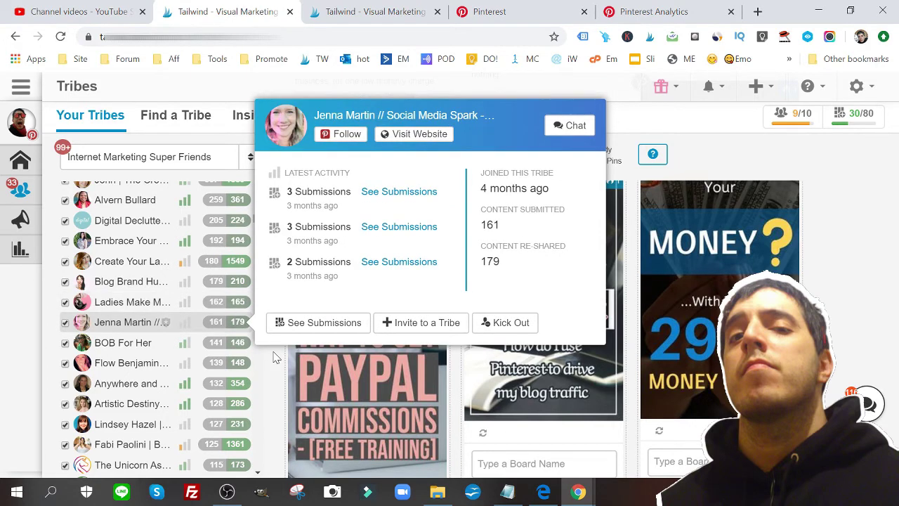
Step: Examine the tribe members' activity levels and their submission and re-share counts
scroll(259, 323, down, 5)
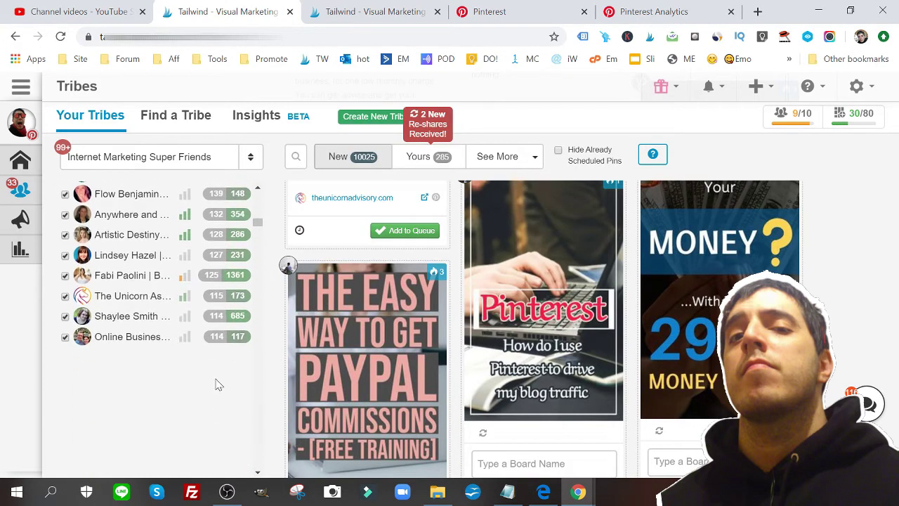
scroll(225, 337, down, 5)
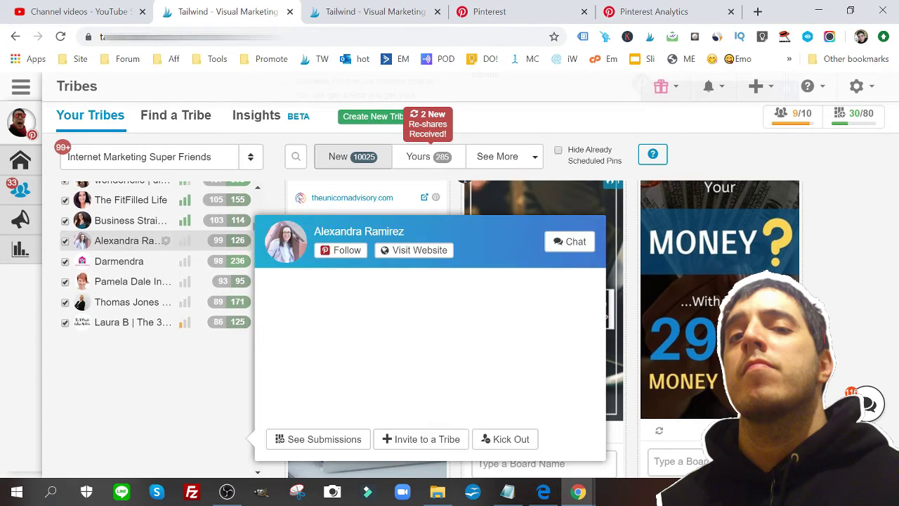
scroll(266, 388, down, 1)
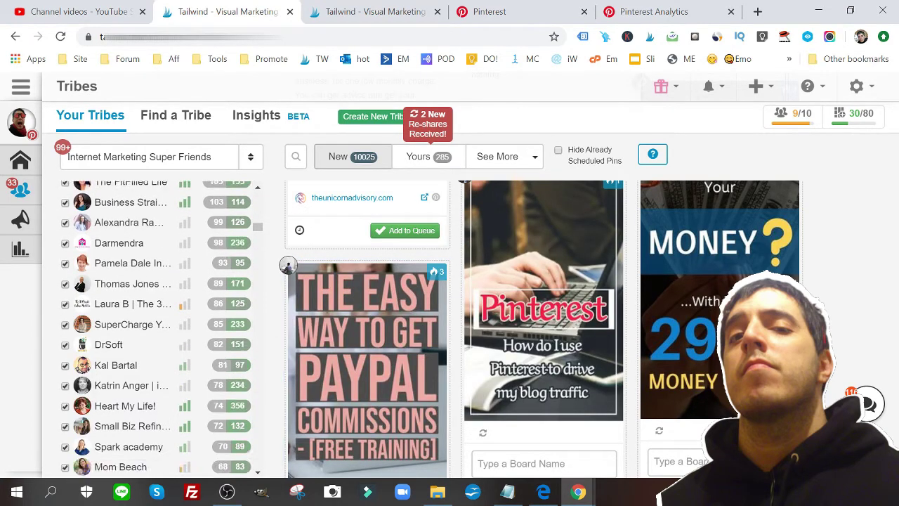
Step: Compare the tribe members' submitted and re-shared counts, checking the recent activity of members whose two counts are close
scroll(161, 323, down, 5)
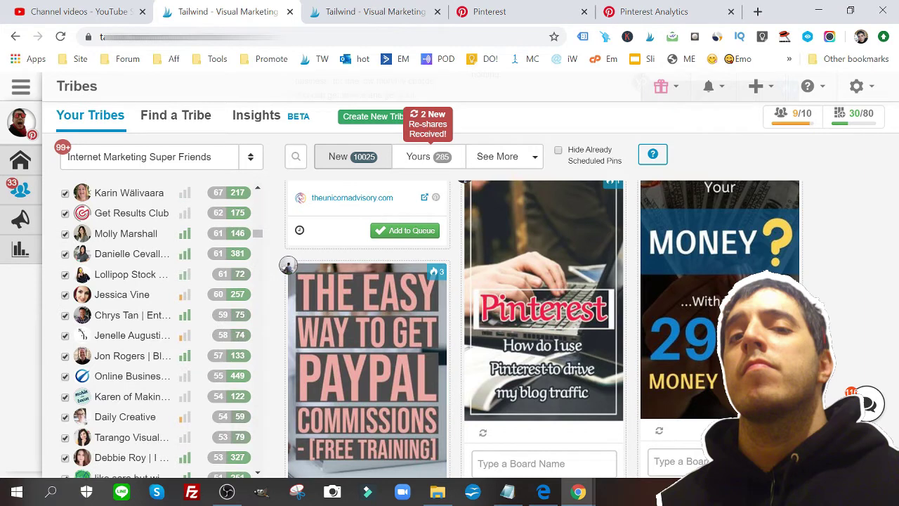
scroll(225, 351, down, 3)
scroll(225, 351, up, 3)
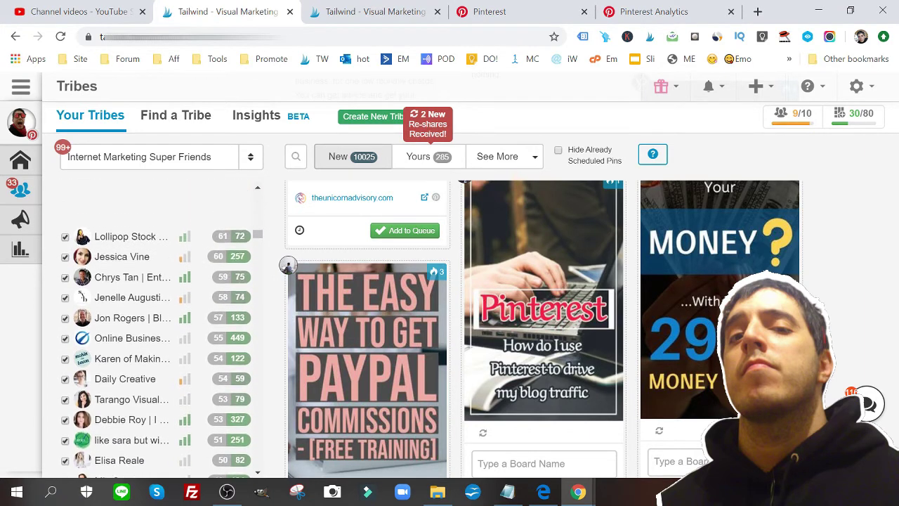
mouse_move(213, 327)
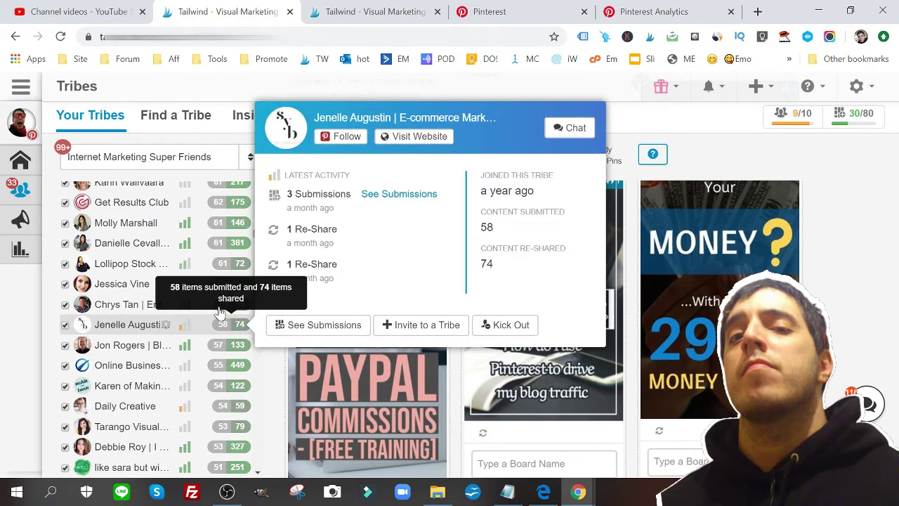
mouse_move(223, 308)
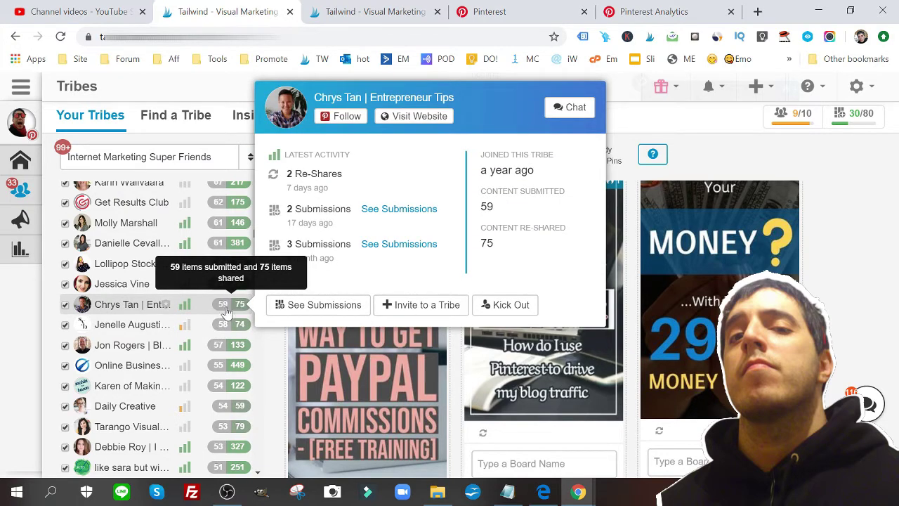
mouse_move(221, 343)
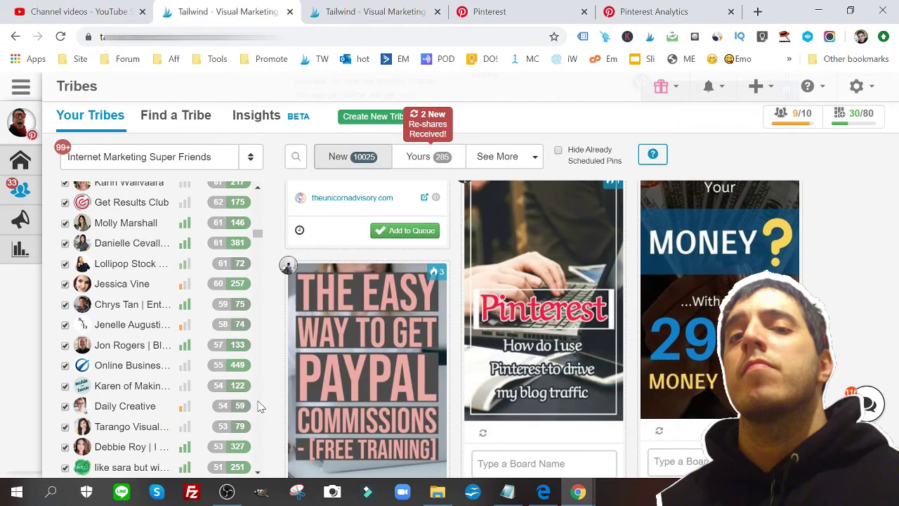
scroll(268, 351, down, 3)
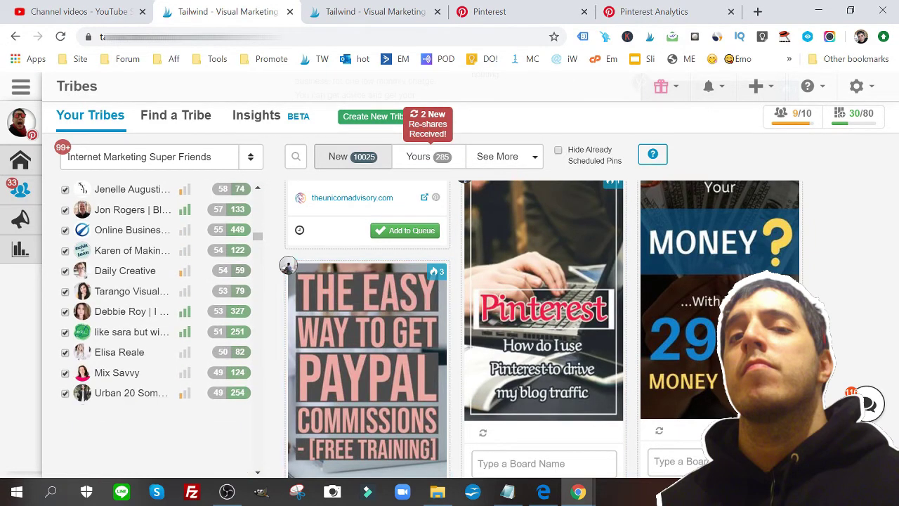
scroll(161, 316, down, 5)
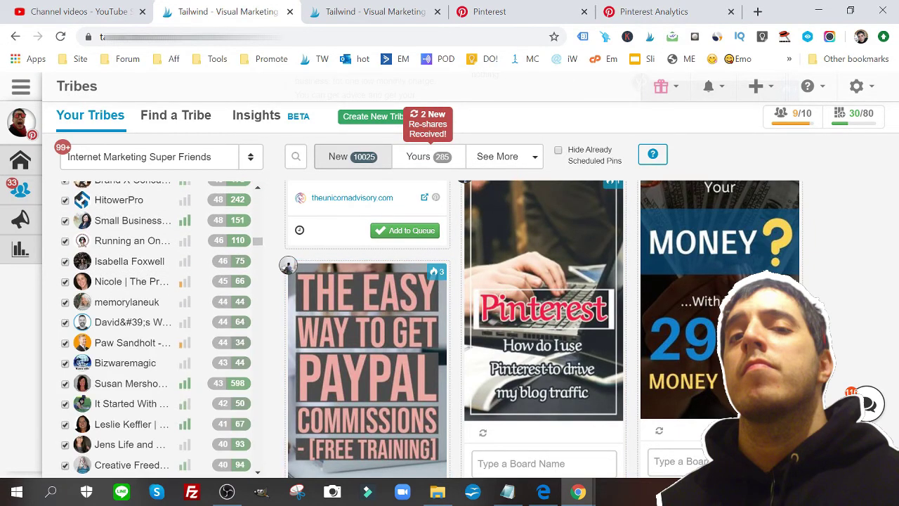
Step: Remove the member with 37 submissions and 32 re-shares from the Internet Marketing Super Friends tribe
mouse_move(255, 375)
scroll(269, 397, down, 3)
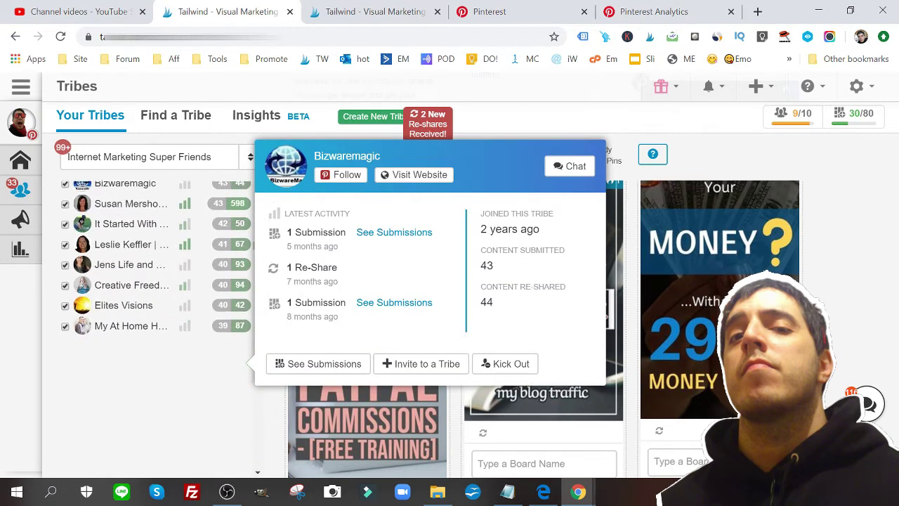
scroll(269, 426, down, 1)
scroll(267, 397, down, 2)
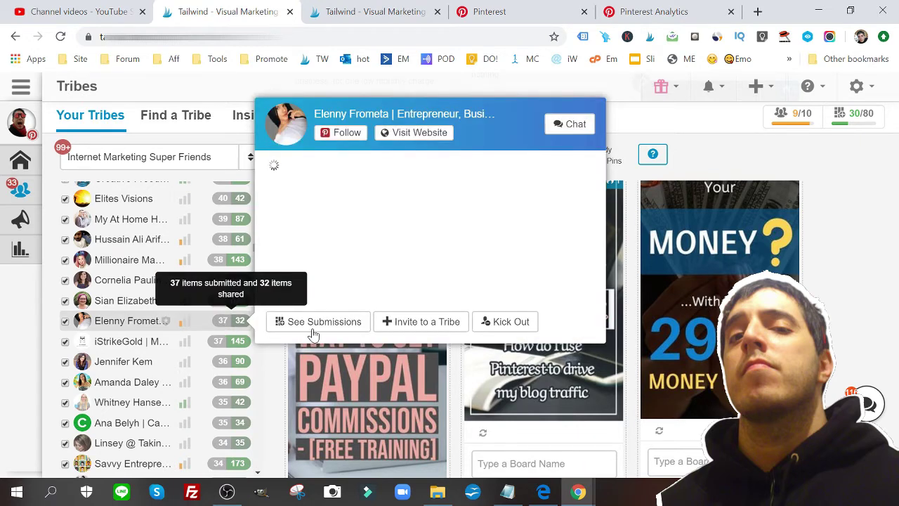
click(502, 325)
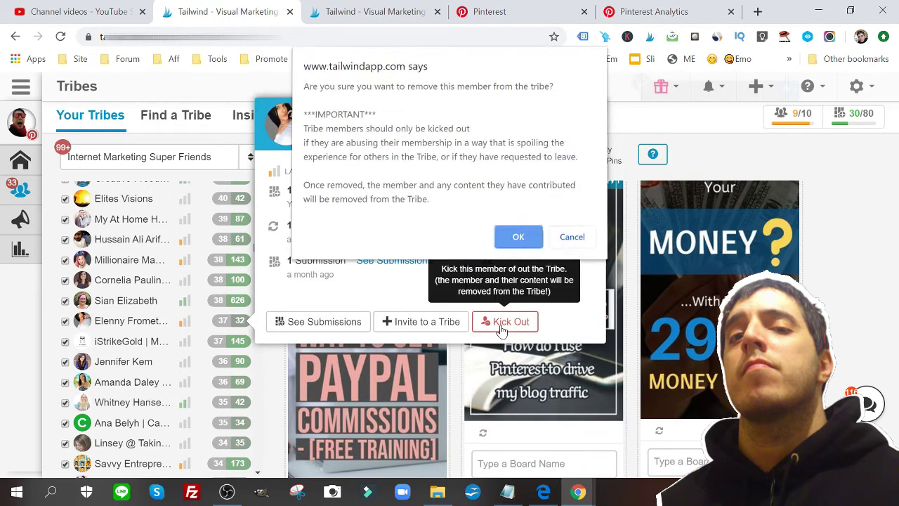
click(516, 243)
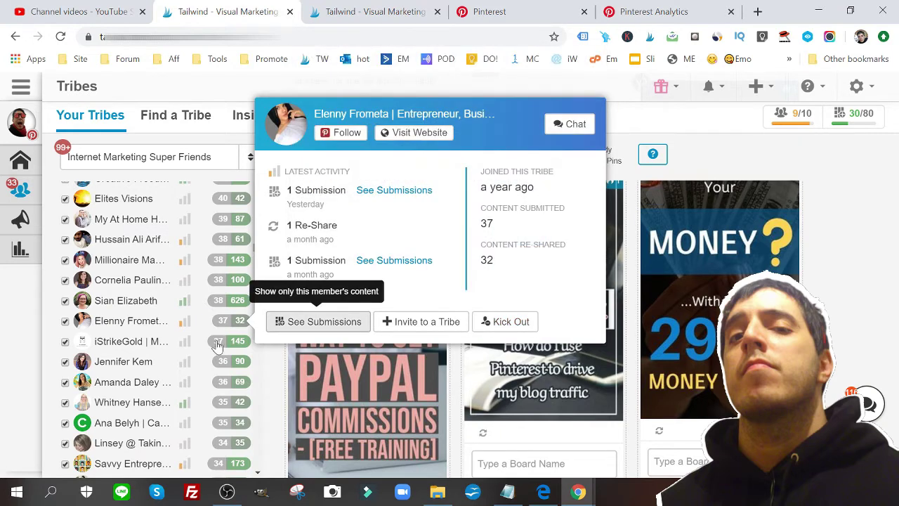
Step: Kick out the tribe member with 33 submissions and only 25 re-shares
scroll(257, 379, down, 4)
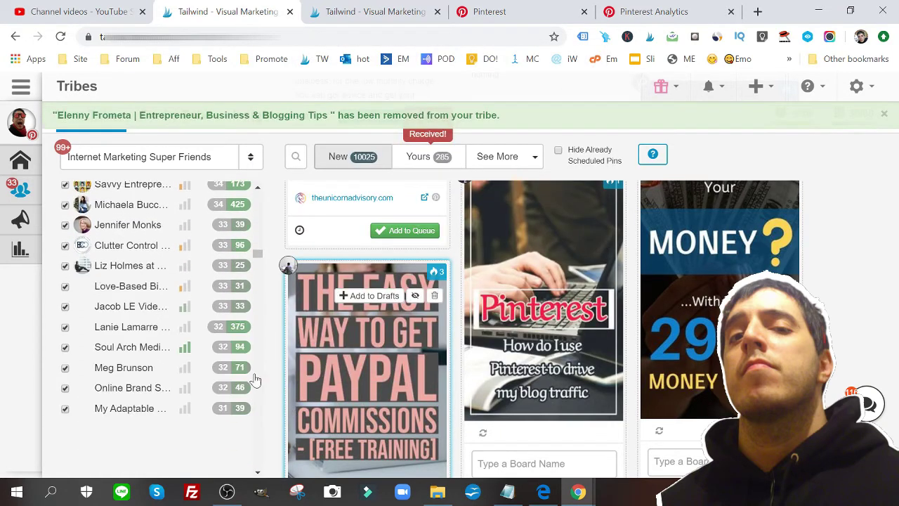
click(201, 265)
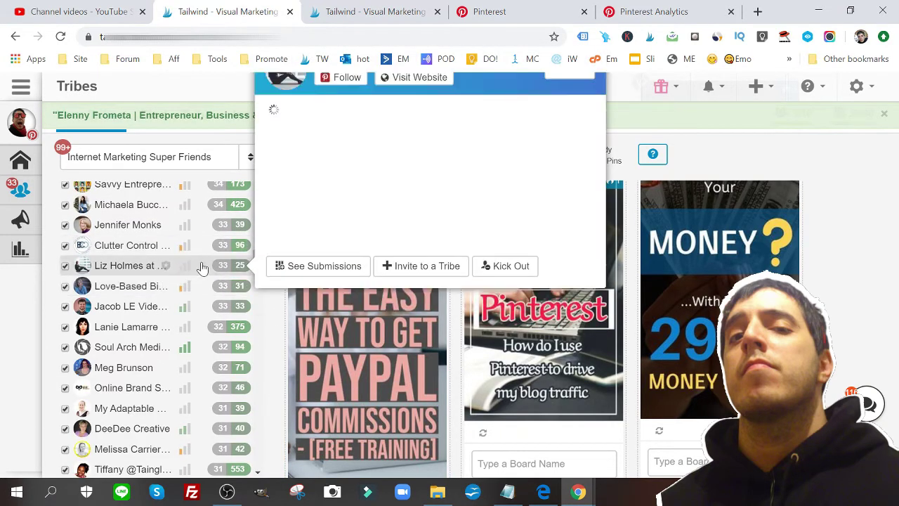
click(518, 267)
click(517, 236)
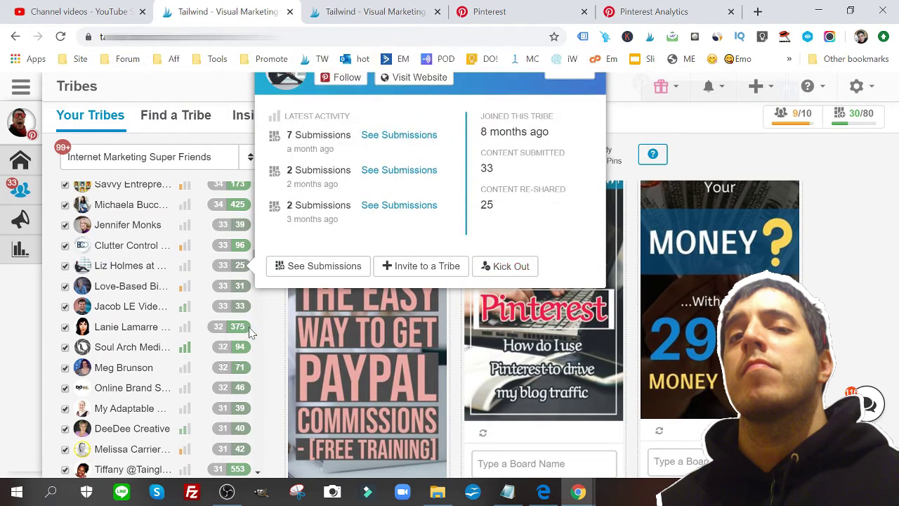
Step: Search the rest of the member list for members who submit more pins than they re-share
scroll(155, 327, down, 6)
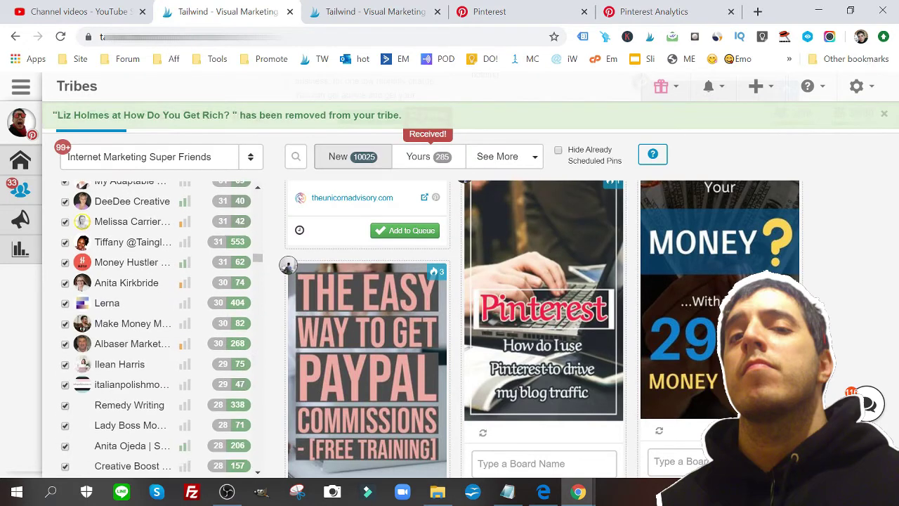
scroll(154, 327, down, 5)
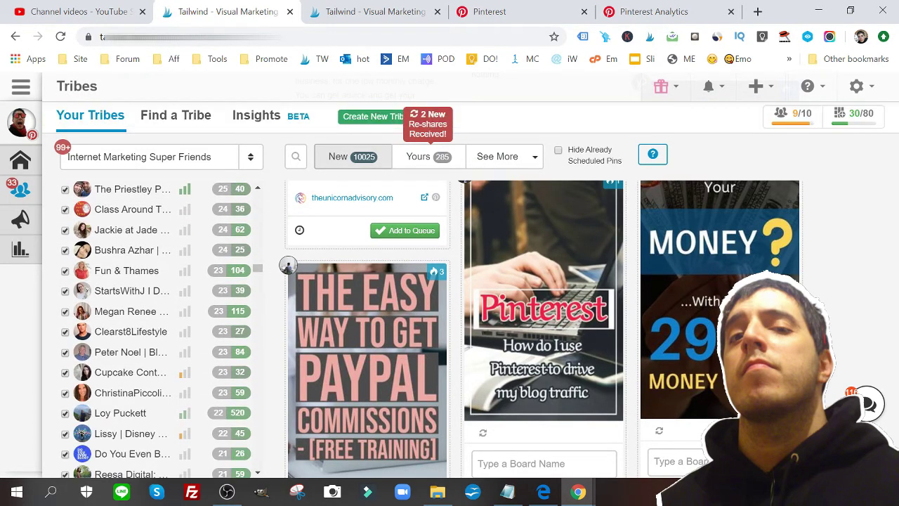
mouse_move(241, 336)
scroll(240, 341, down, 5)
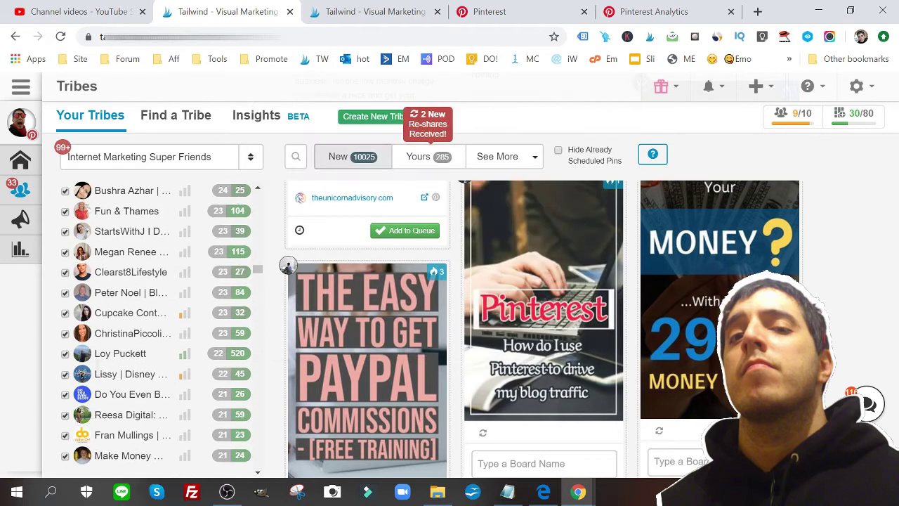
scroll(154, 319, down, 10)
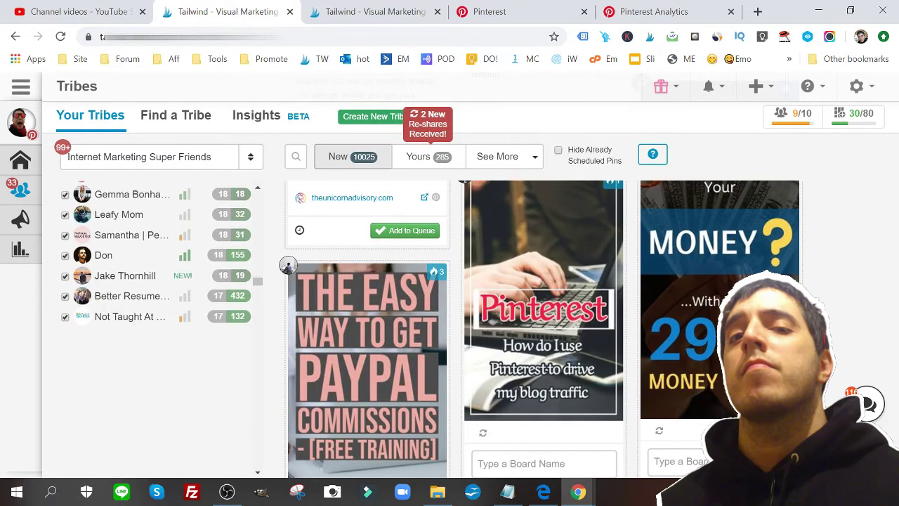
scroll(155, 319, down, 2)
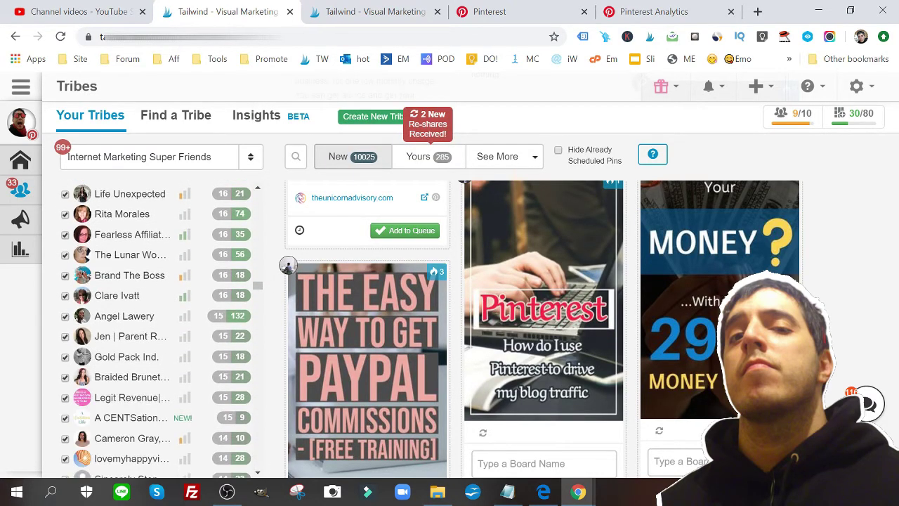
scroll(154, 320, down, 6)
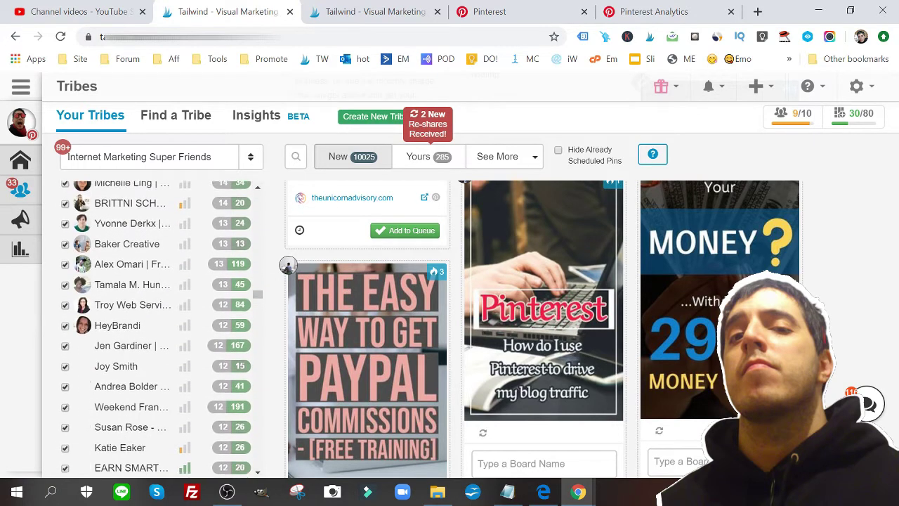
scroll(155, 319, down, 10)
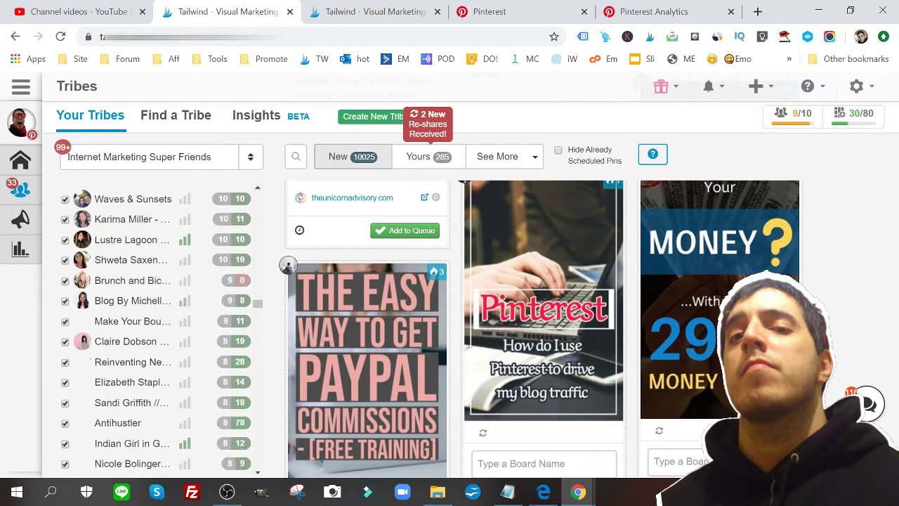
Step: Check the activity and share count of "Brunch and Biceps" and remove that member from the tribe
scroll(202, 334, up, 1)
click(145, 311)
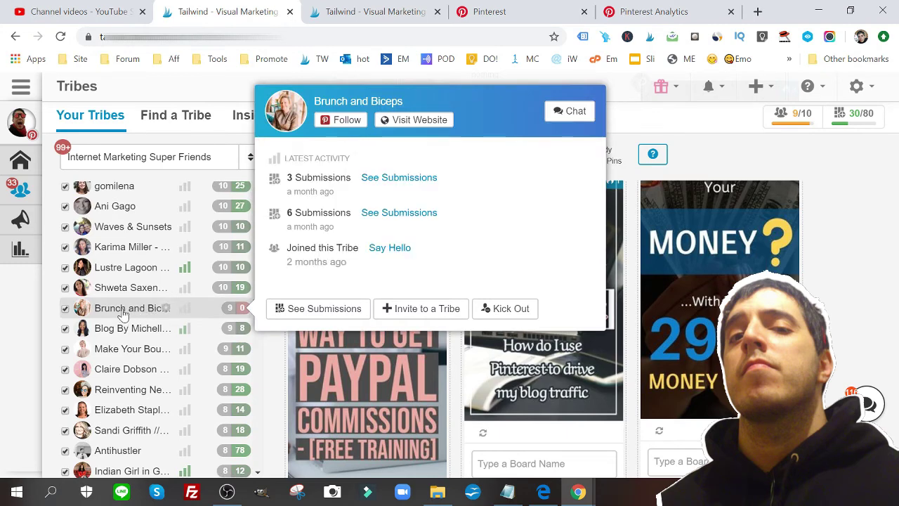
mouse_move(232, 316)
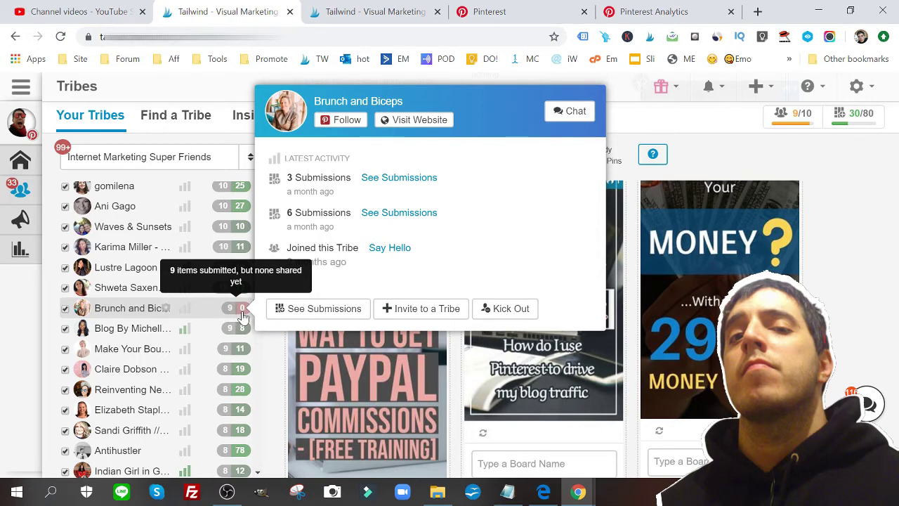
click(497, 309)
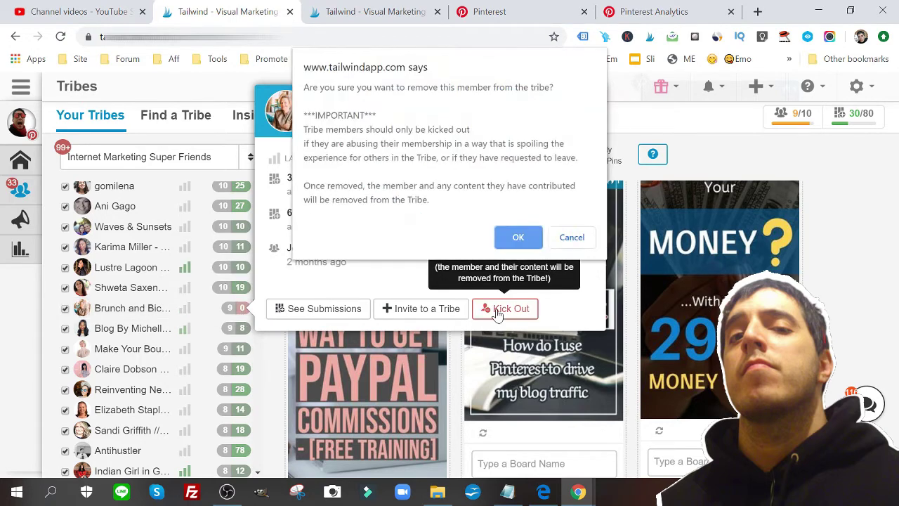
click(522, 242)
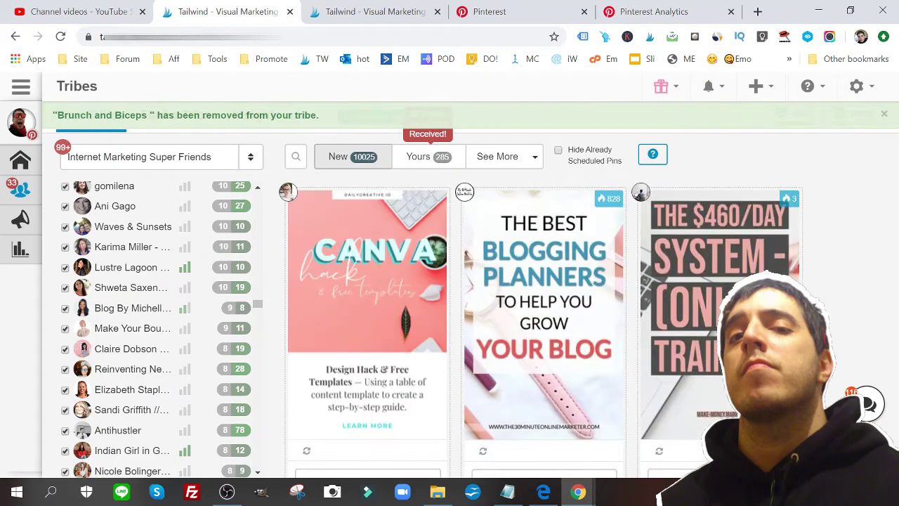
Step: Assign the "Pinterest Traffic" board to the tribe's Canva hack and free templates pin and add the pin to the queue
scroll(544, 317, down, 2)
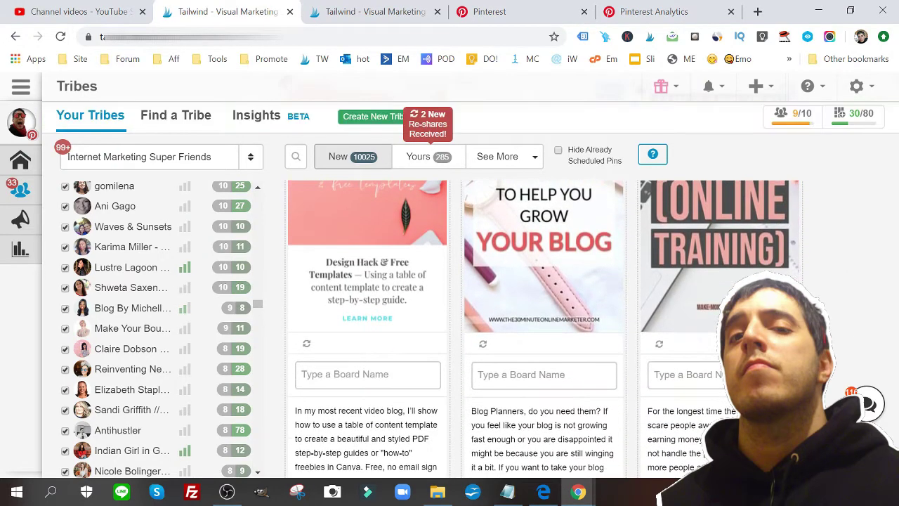
click(367, 375)
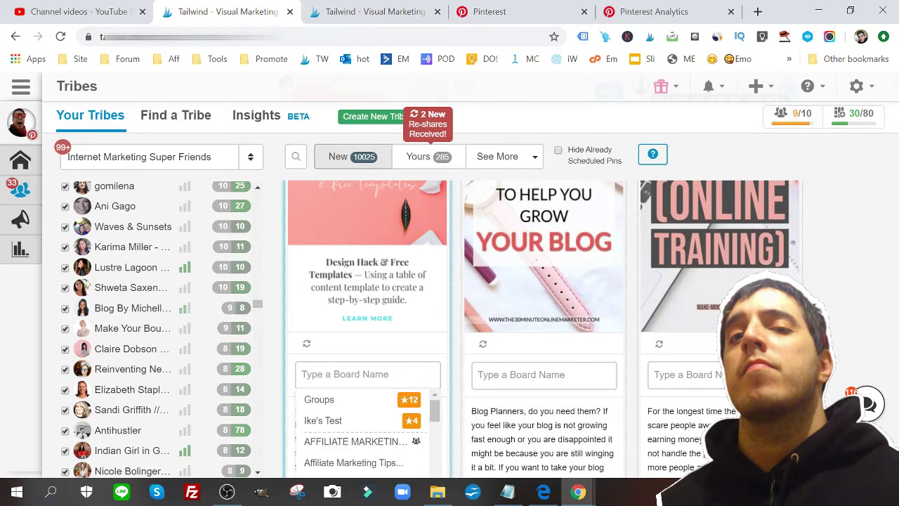
text(pintere)
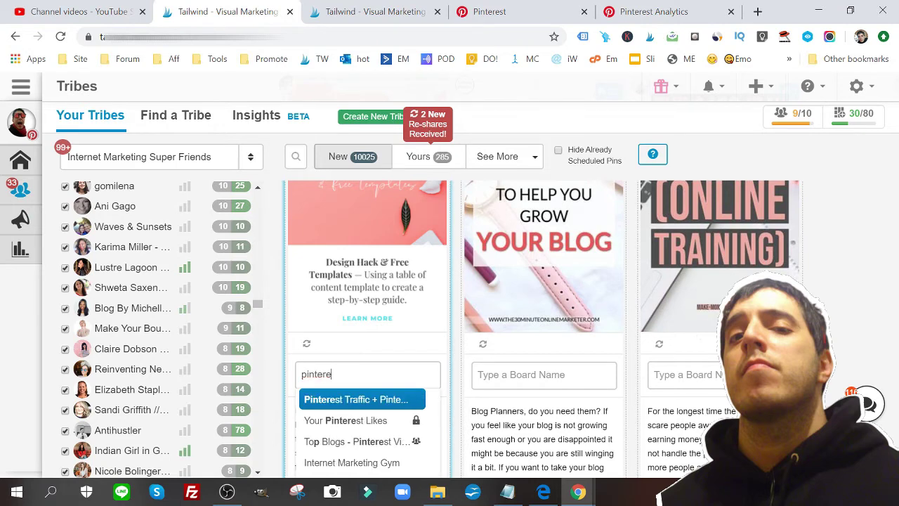
click(385, 400)
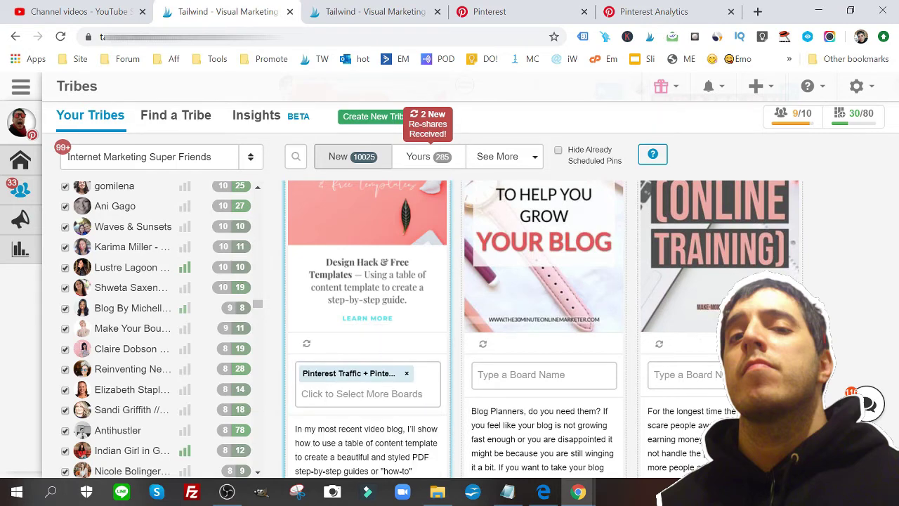
scroll(397, 456, down, 3)
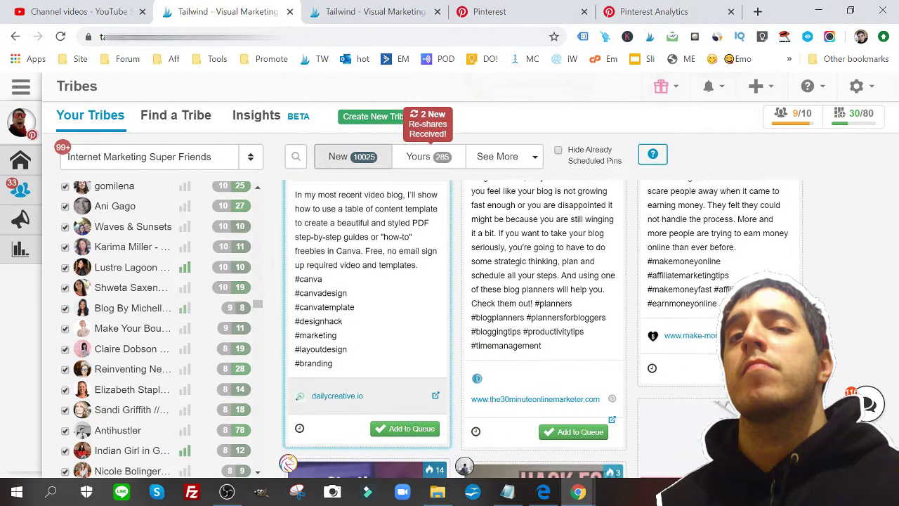
click(404, 428)
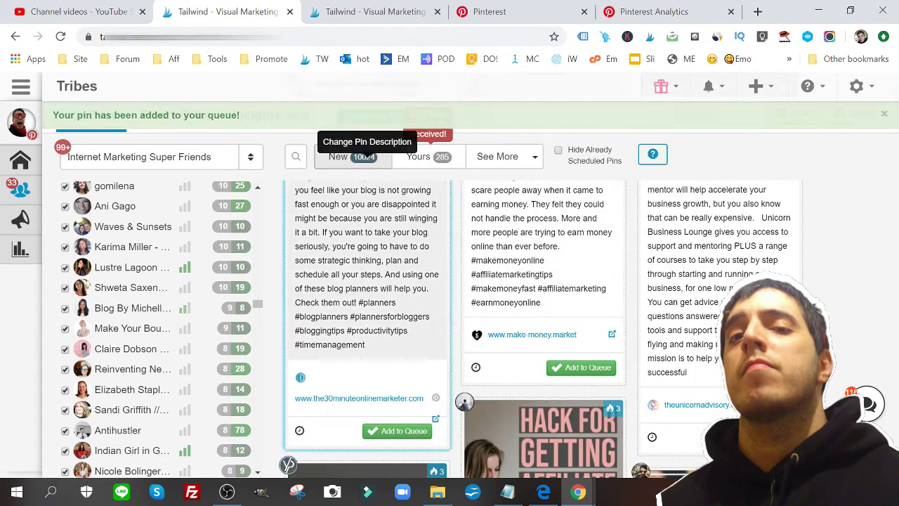
Step: Look at the next tribe pins, check the Scheduled Pins in the Tailwind Publisher, and return to the tribe
scroll(534, 383, up, 3)
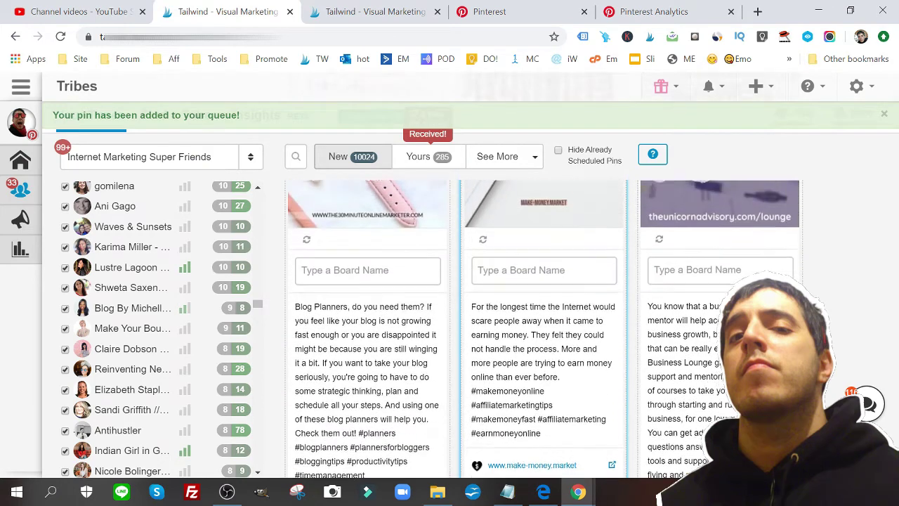
scroll(544, 329, up, 1)
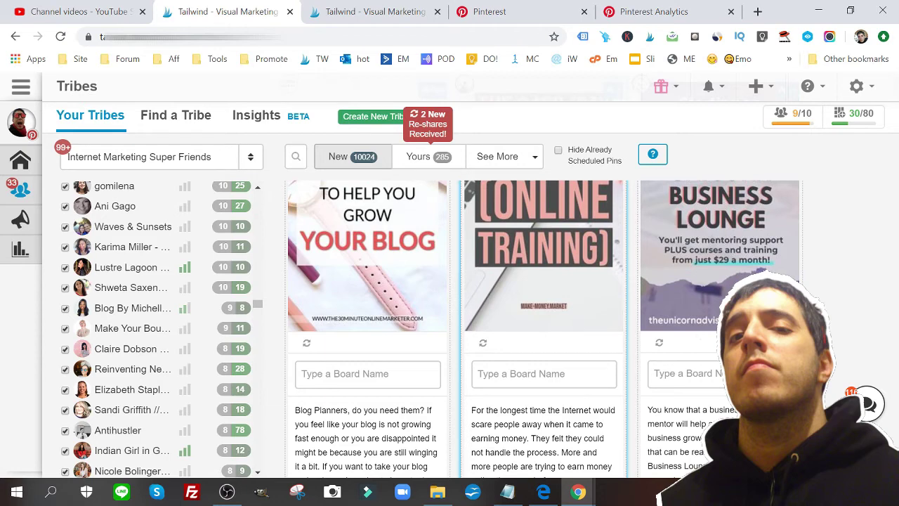
click(371, 11)
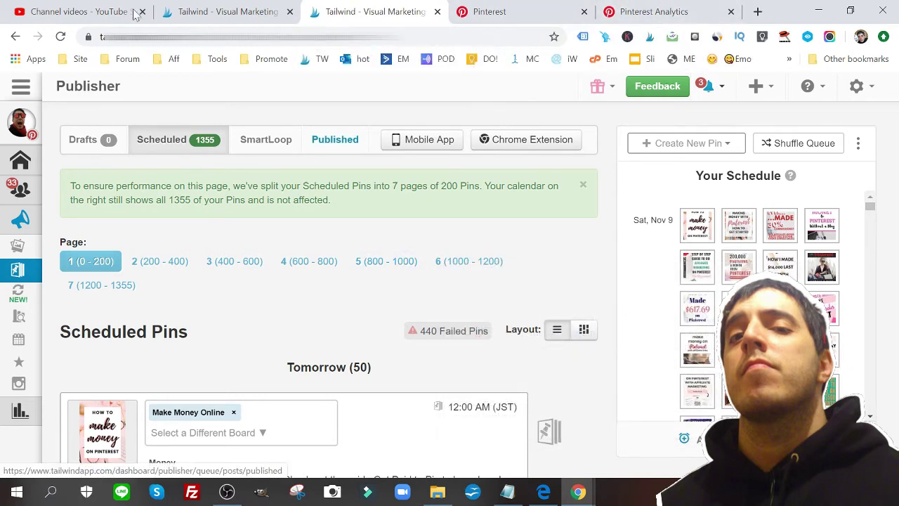
click(239, 6)
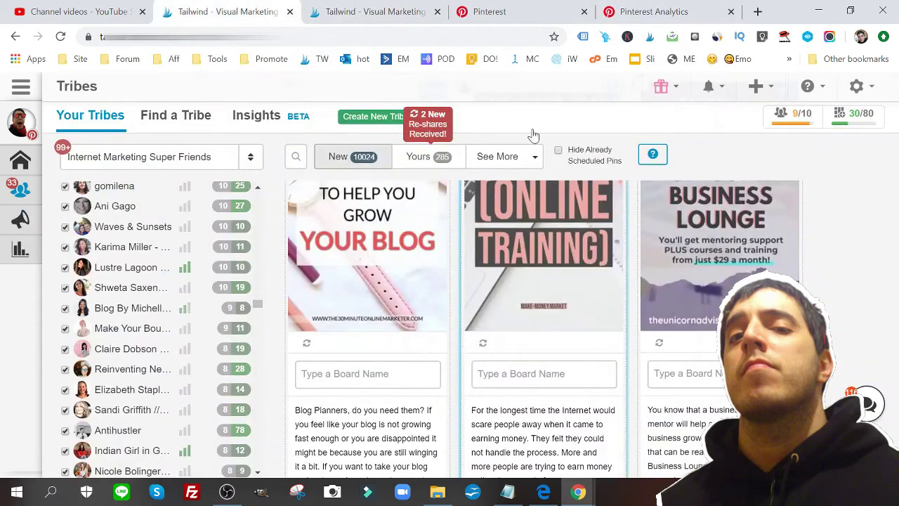
Step: Check the Scheduled Pins in the Tailwind Publisher and look at the search extension's popup before closing it
click(355, 7)
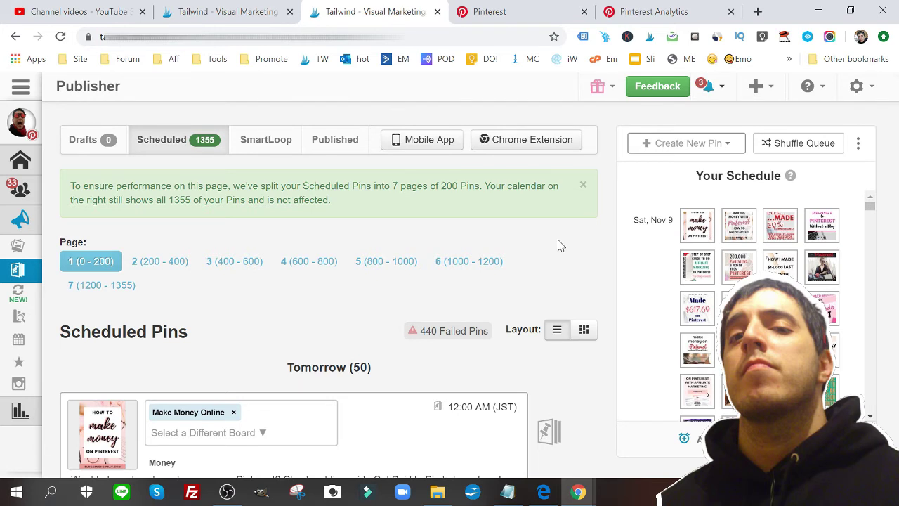
click(784, 38)
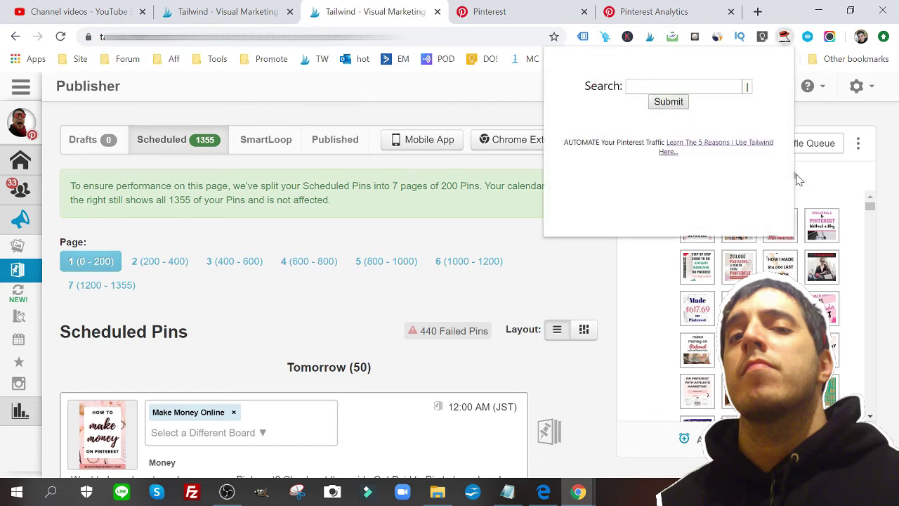
click(607, 300)
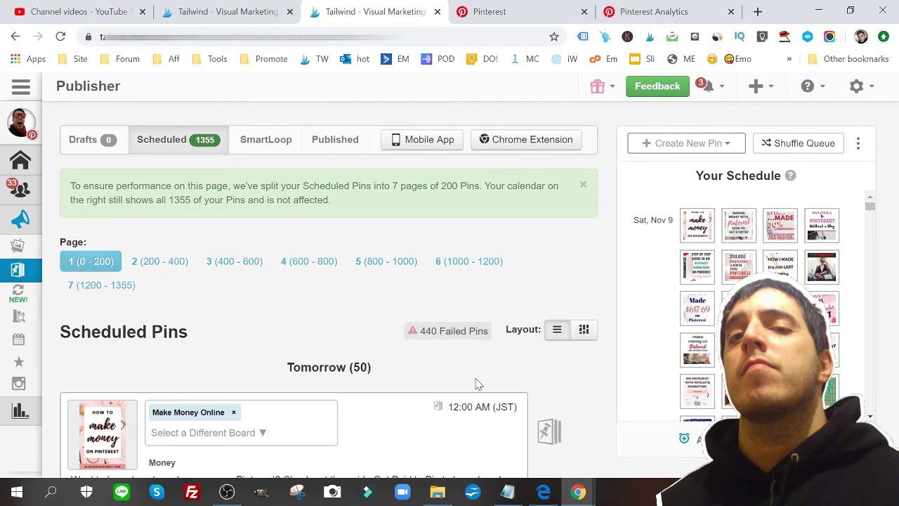
Step: Switch to Pinterest Analytics and review the video metrics and the impressions chart for the last 30 days
click(664, 20)
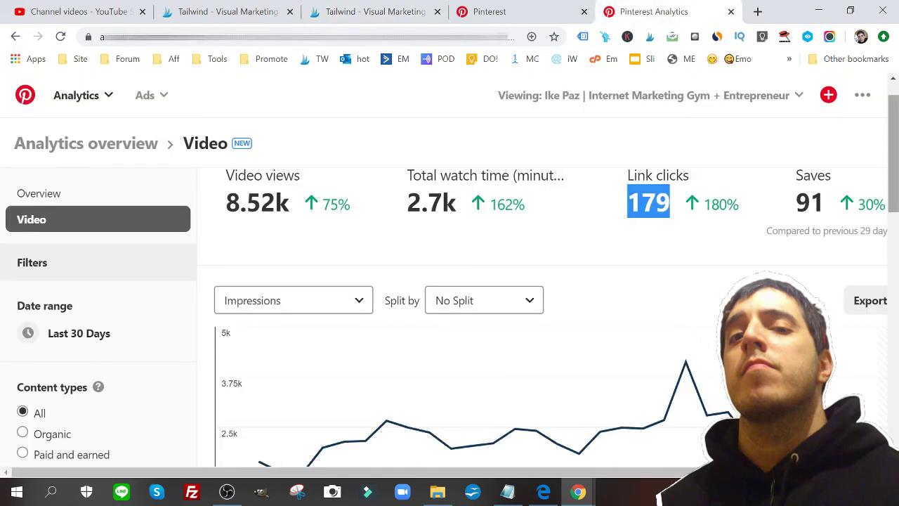
scroll(450, 281, down, 1)
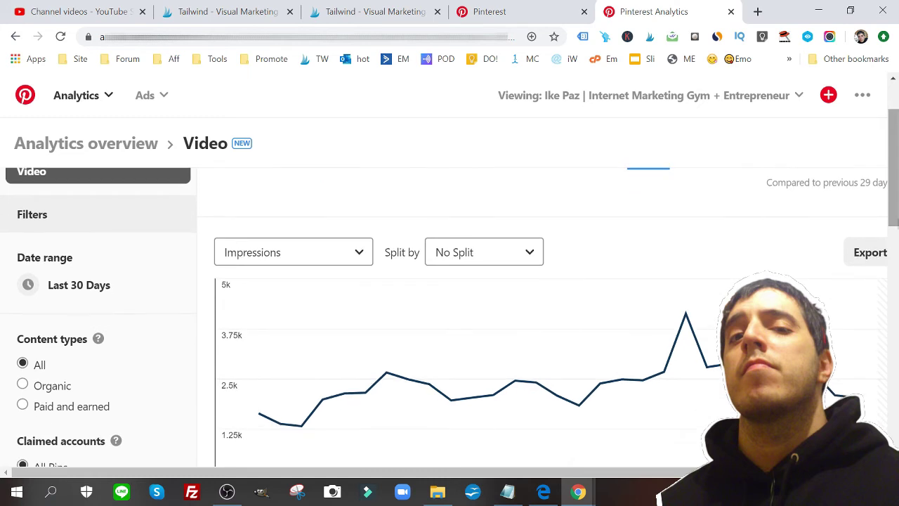
scroll(449, 281, up, 1)
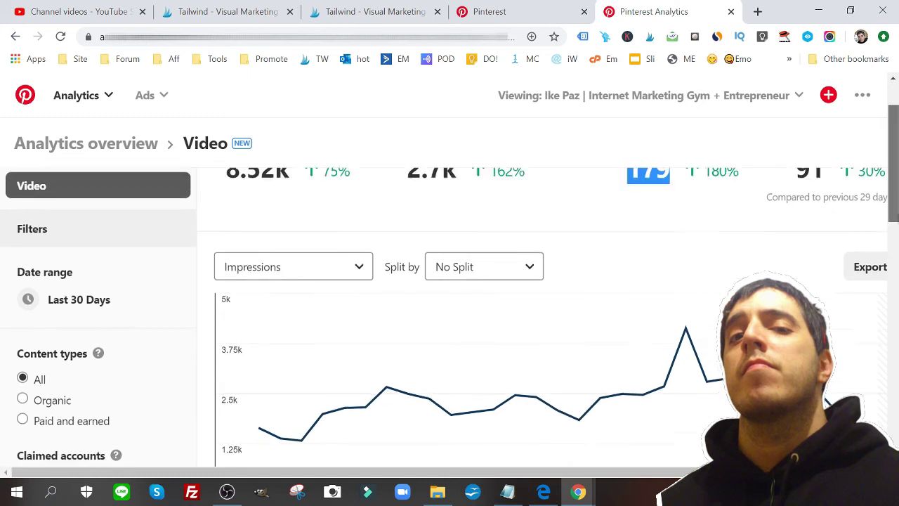